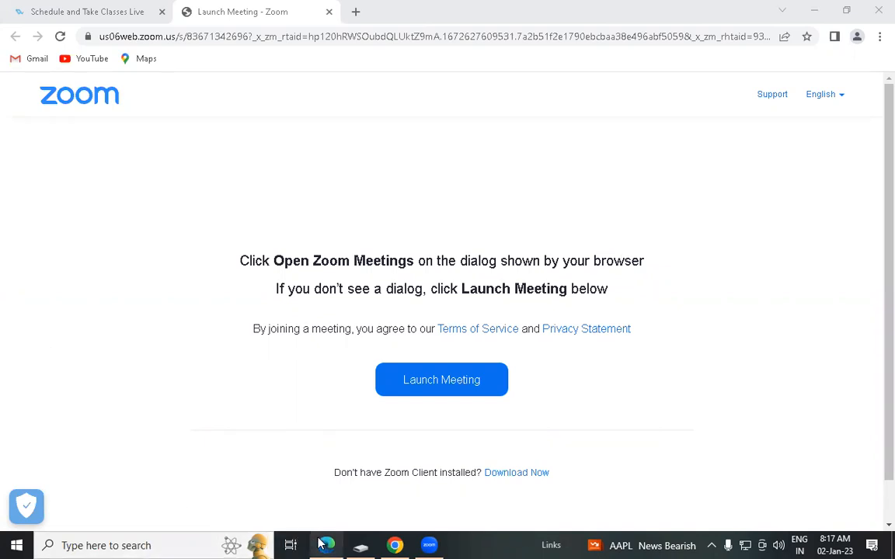
Switch to the Tally Prime accounting PDF in Microsoft Edge and examine the Payment Voucher [F5] section on page 42.
mouse_move(321, 544)
click(290, 446)
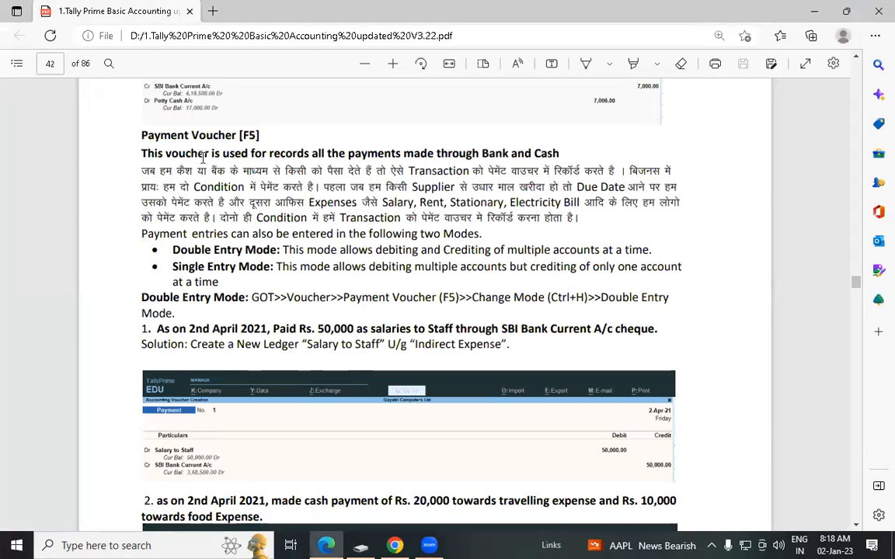
drag(133, 134, 216, 133)
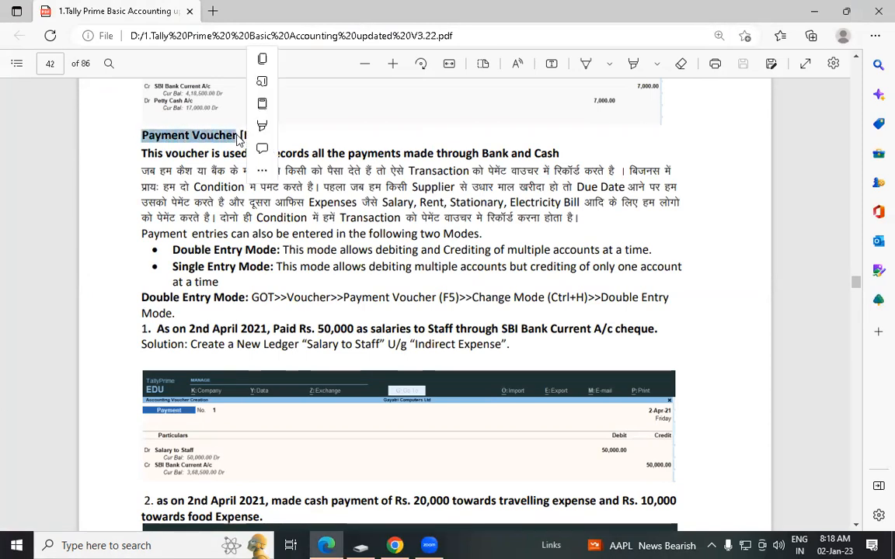
click(216, 126)
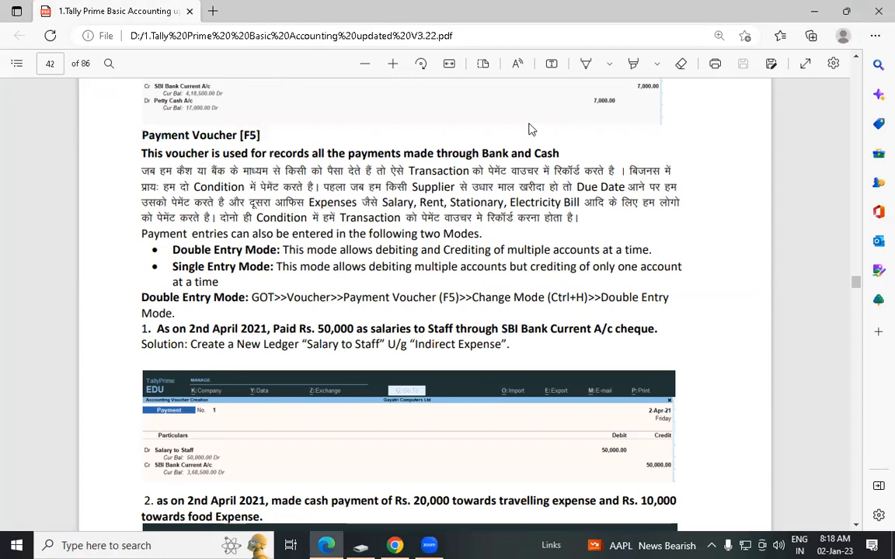
click(392, 63)
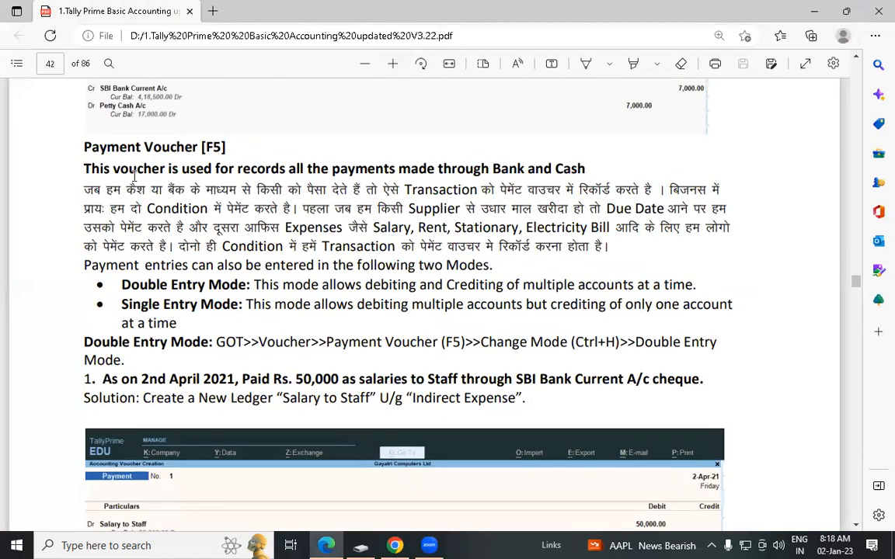
drag(82, 147, 168, 148)
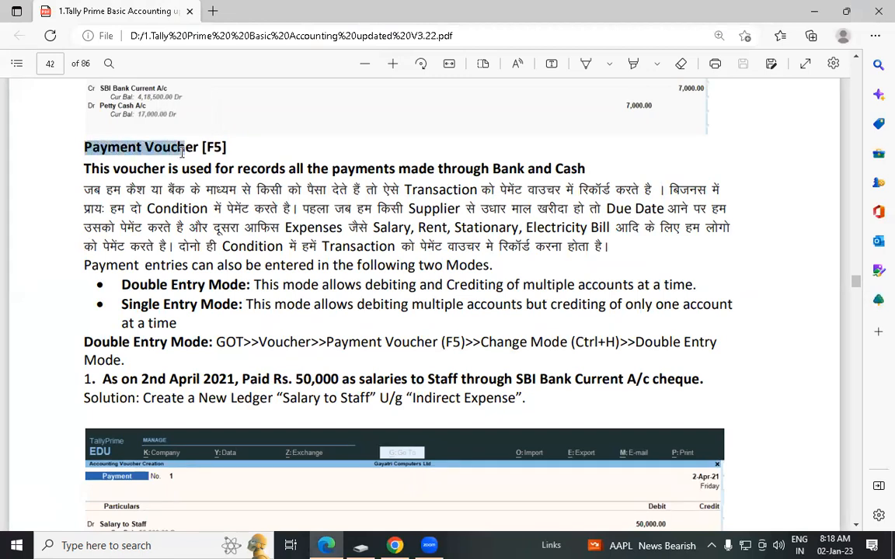
click(185, 144)
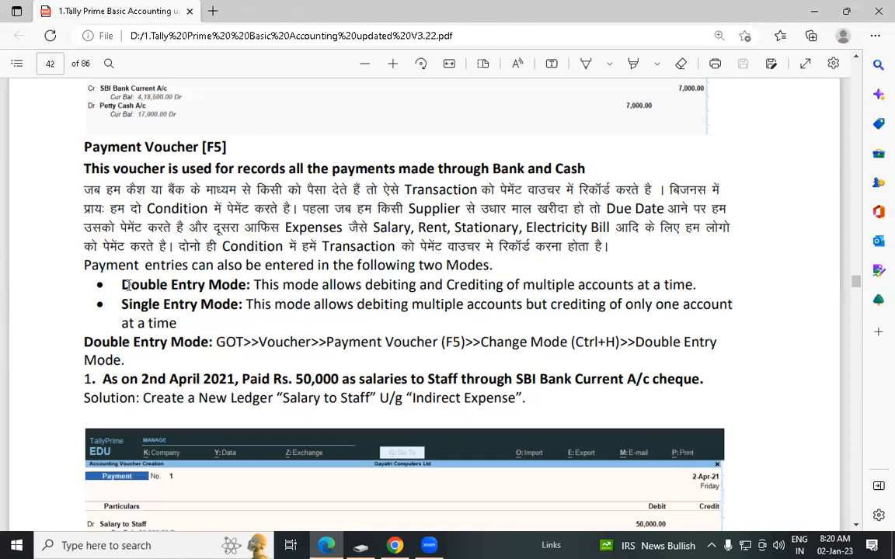
Read the Double Entry Mode and Single Entry Mode descriptions and the path to the payment voucher's Double Entry Mode.
drag(121, 285, 239, 284)
click(236, 284)
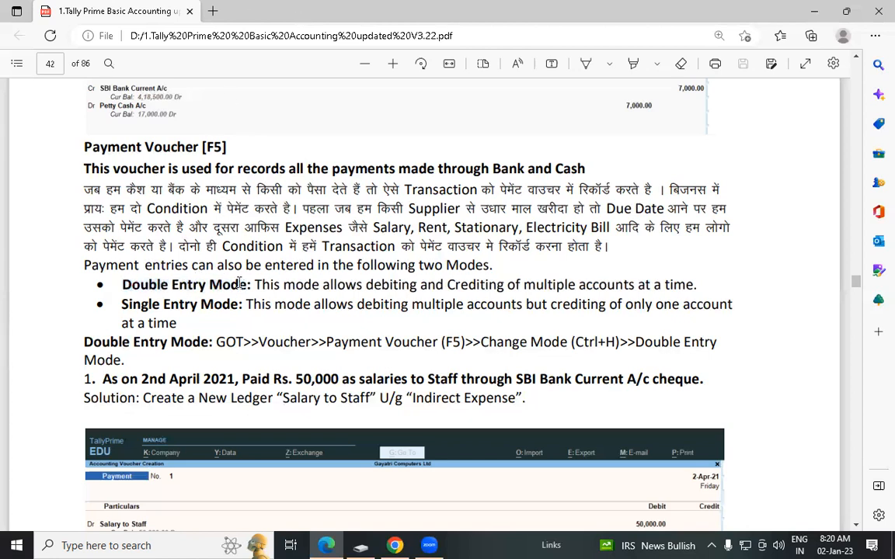
drag(121, 305, 233, 305)
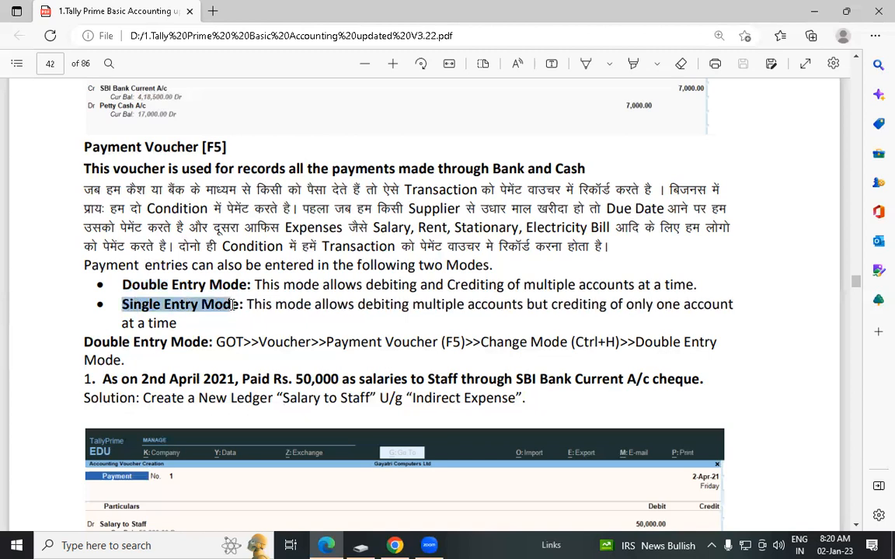
click(233, 305)
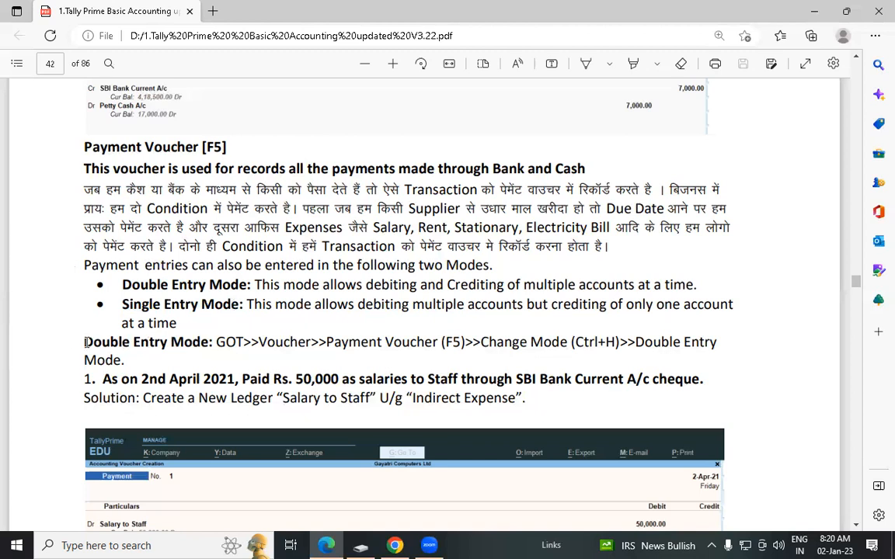
drag(84, 342, 439, 345)
click(208, 342)
click(263, 343)
click(326, 343)
click(440, 352)
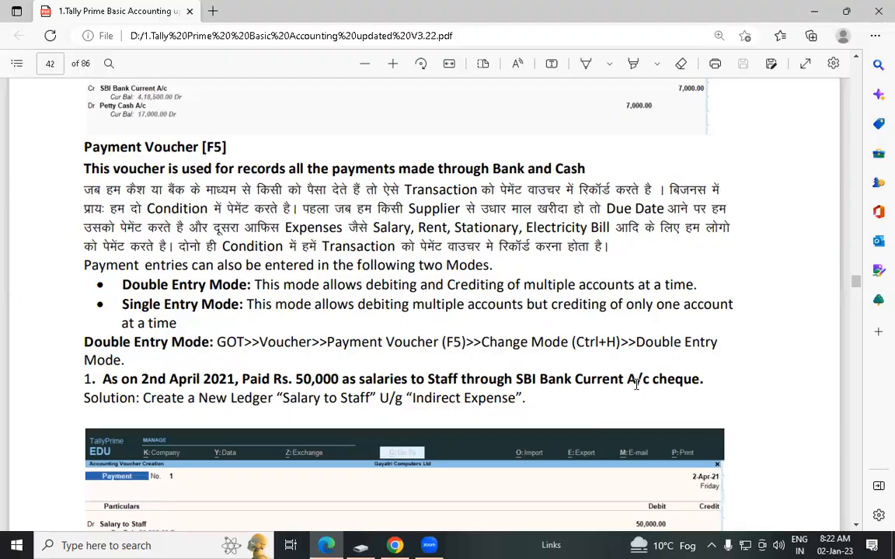
Launch TallyPrime from the desktop and continue in Educational Mode.
key(super+d)
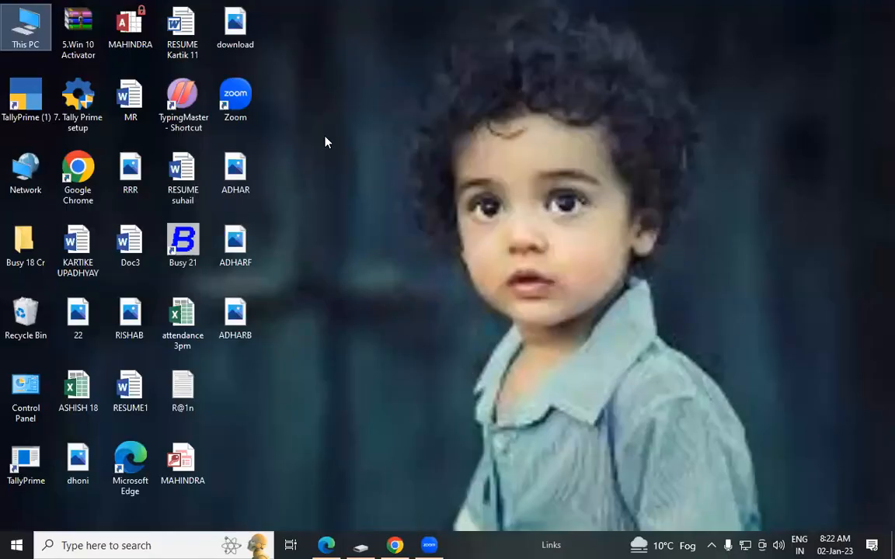
right_click(362, 83)
click(411, 128)
right_click(409, 133)
click(451, 172)
right_click(451, 172)
click(480, 208)
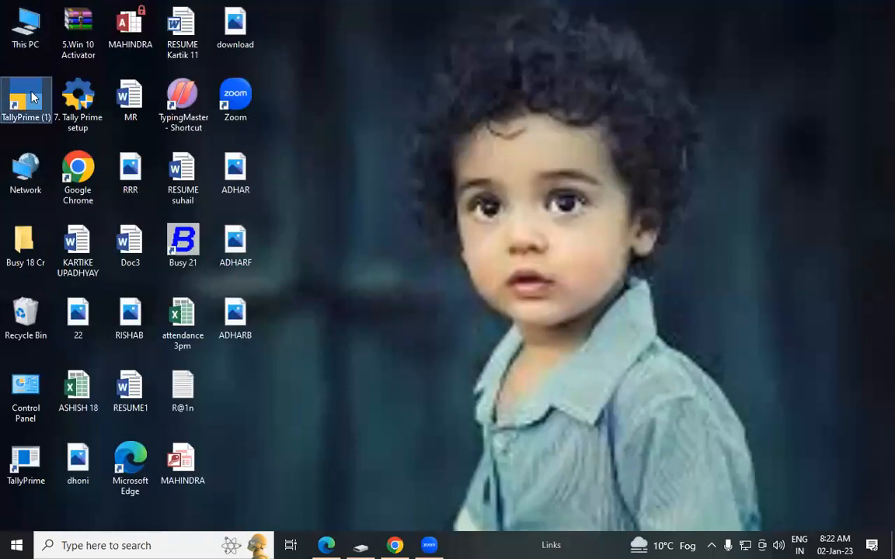
right_click(33, 97)
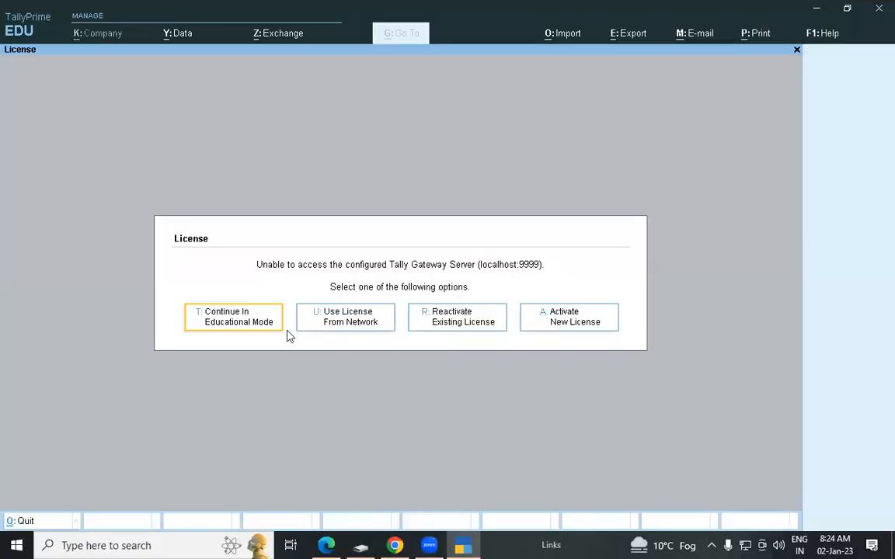
click(233, 326)
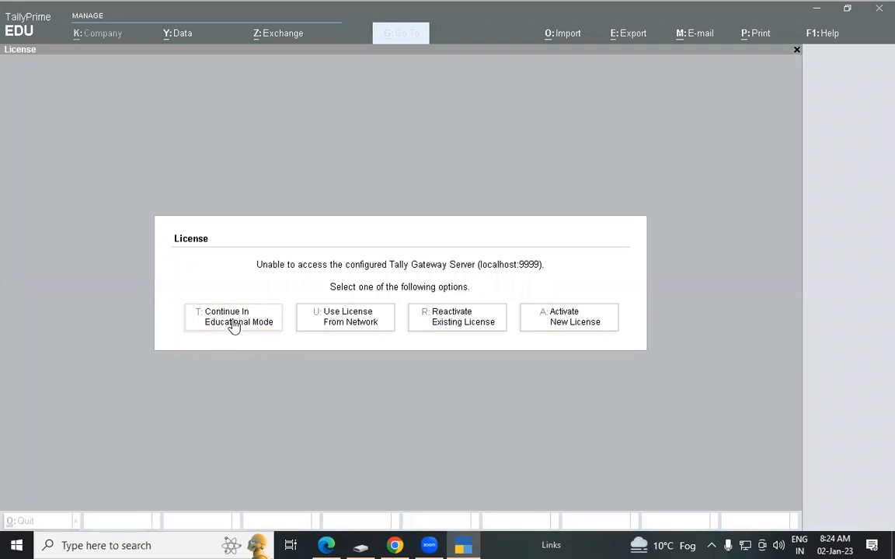
click(231, 326)
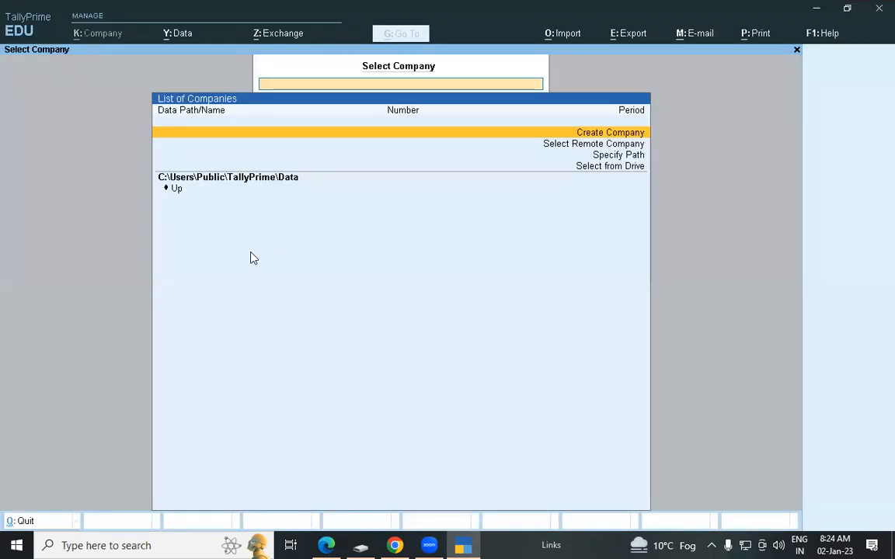
Select the company Gayatri Computer Pvt.Ltd from the Gayatri folder on the D:\ drive.
key(Down)
key(Down)
key(Down)
key(Return)
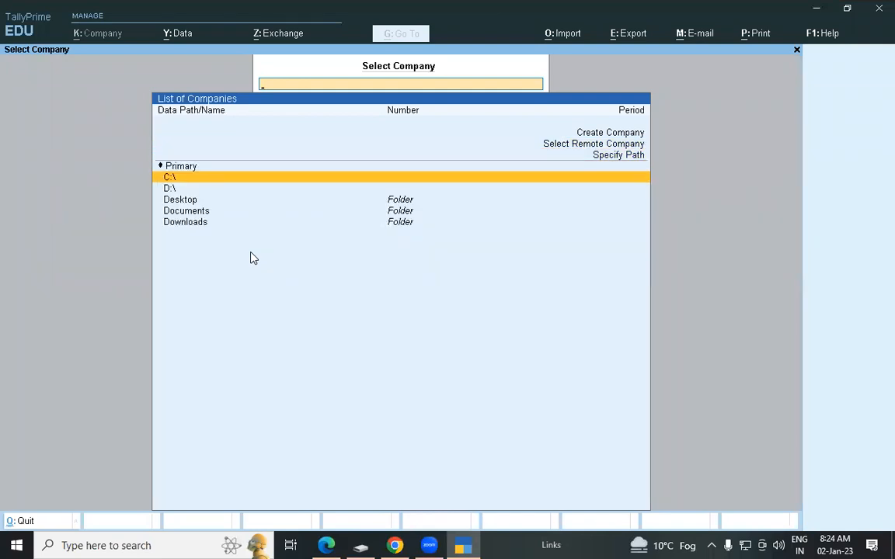
key(Down)
key(Return)
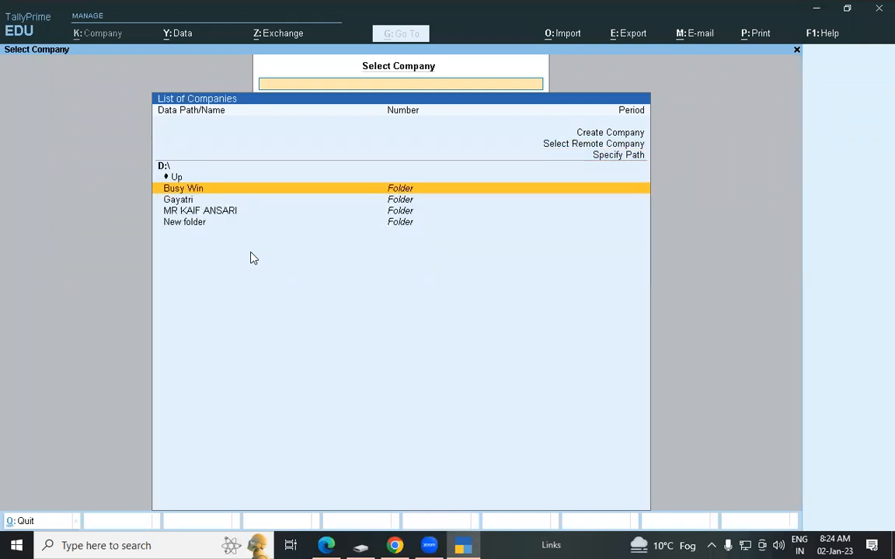
key(Down)
key(Return)
key(Return)
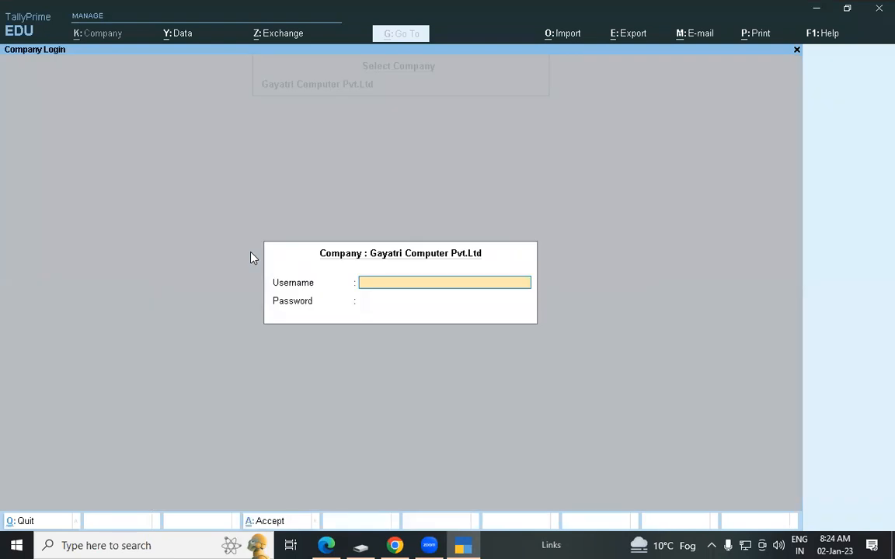
Log in to the Gayatri Computer Pvt.Ltd company by entering the username and the account password.
text(gi)
key(Return)
text(**)
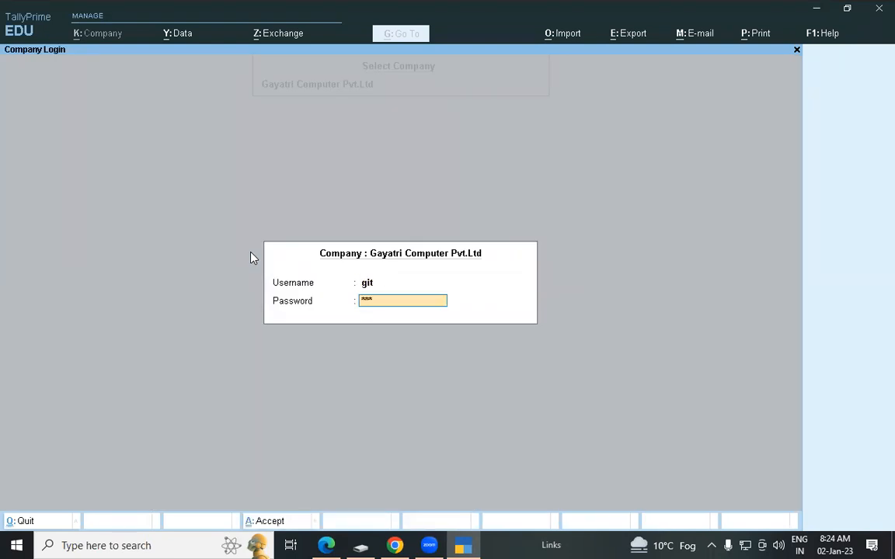
key(Return)
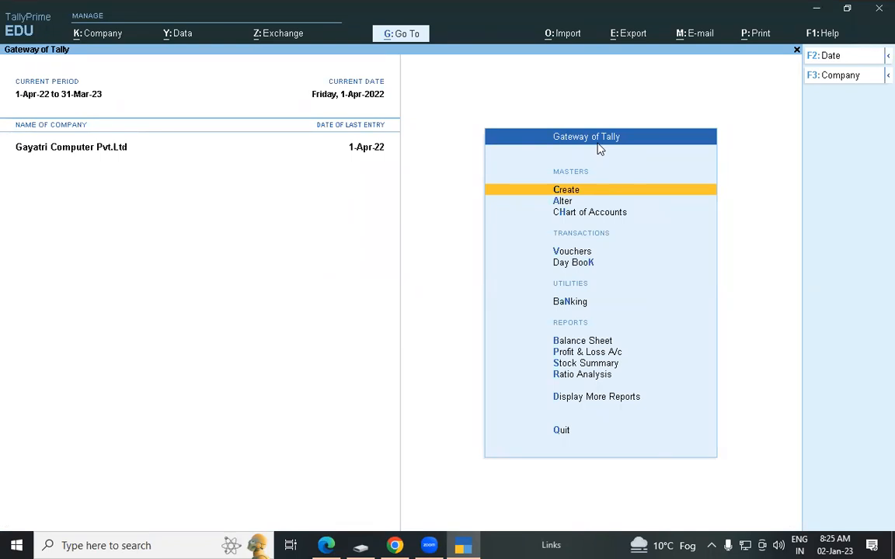
Open voucher creation from the Gateway of Tally to start a new Payment voucher.
key(Down)
key(Down)
key(Down)
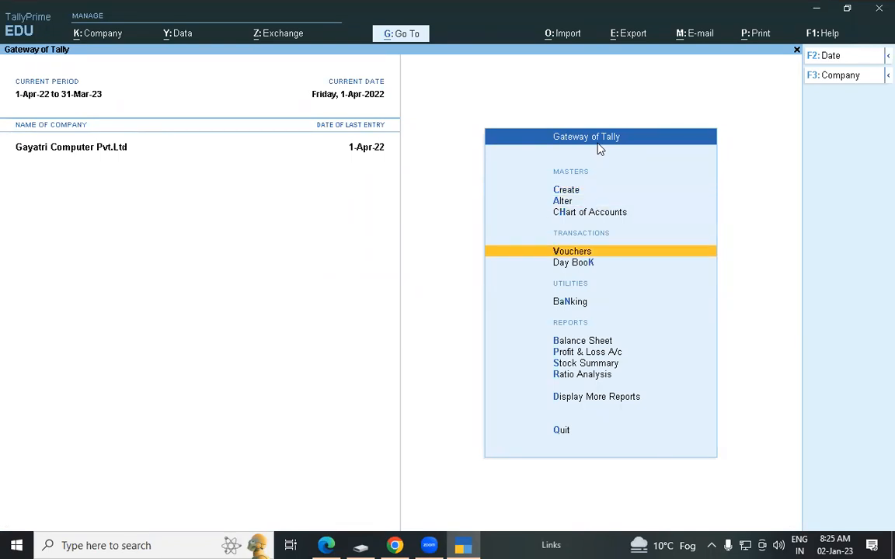
key(Return)
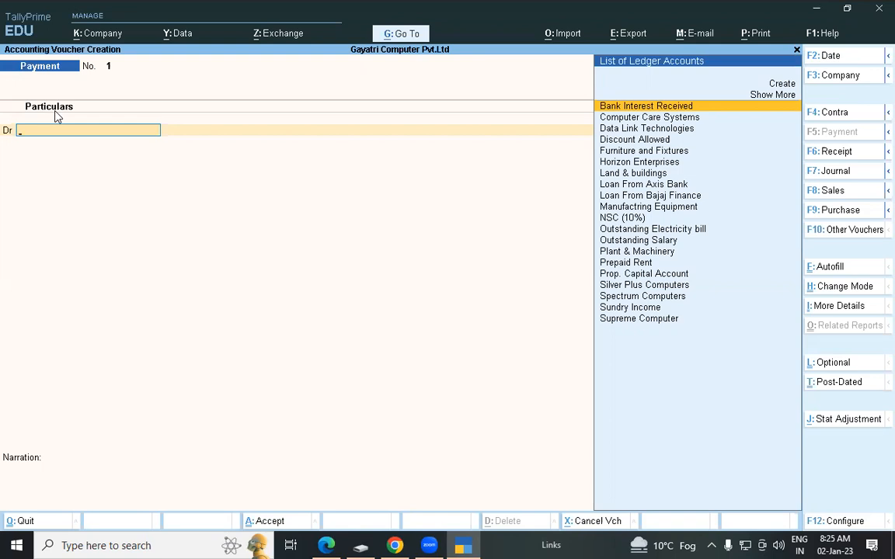
key(ctrl)
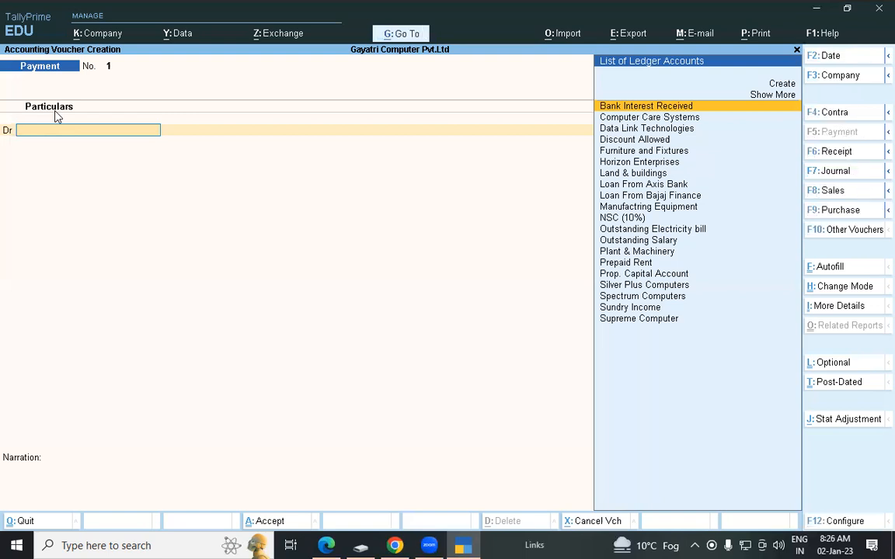
Create a ledger named Staff Salary from within the voucher and place it under Indirect Expenses.
key(alt+c)
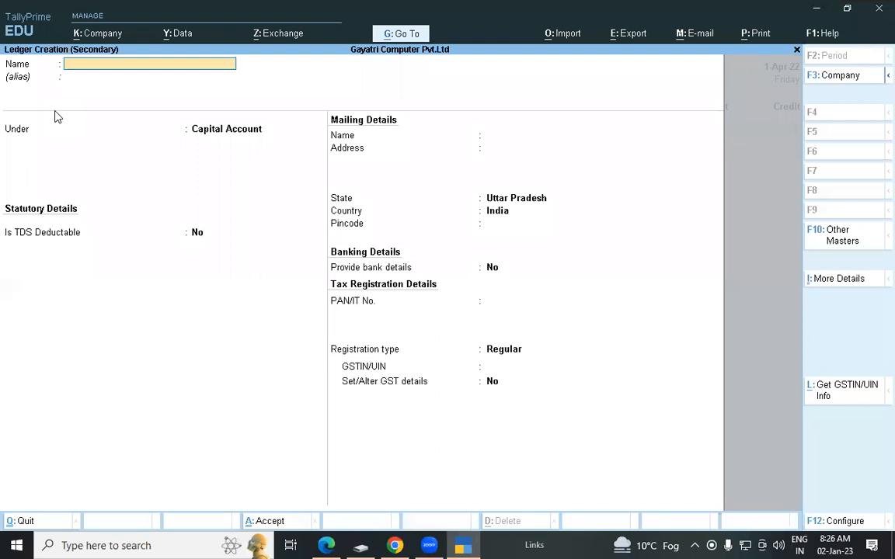
text(Staff Salary)
key(Return)
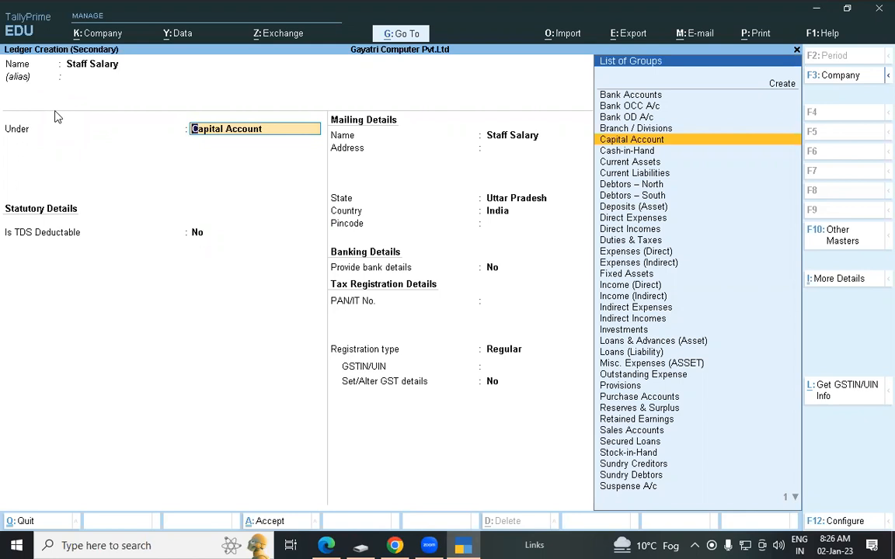
text(in)
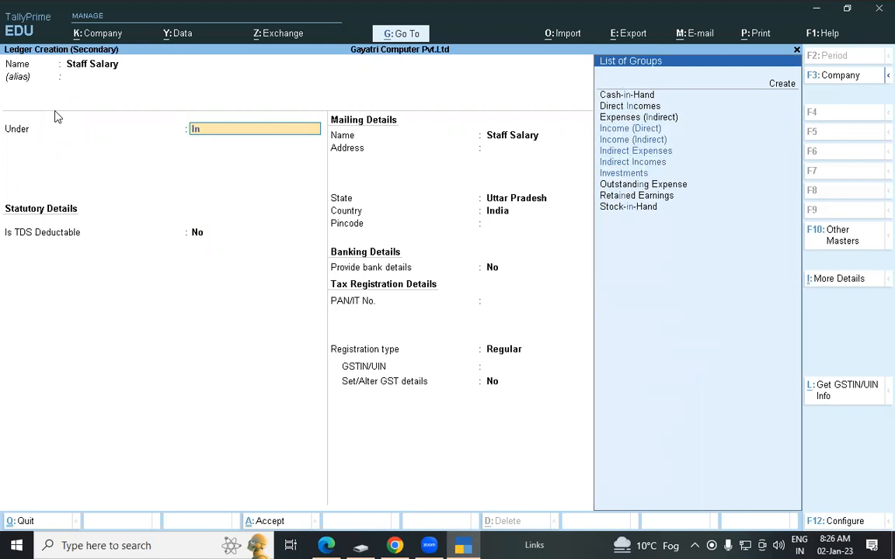
key(Down)
key(Down)
key(Return)
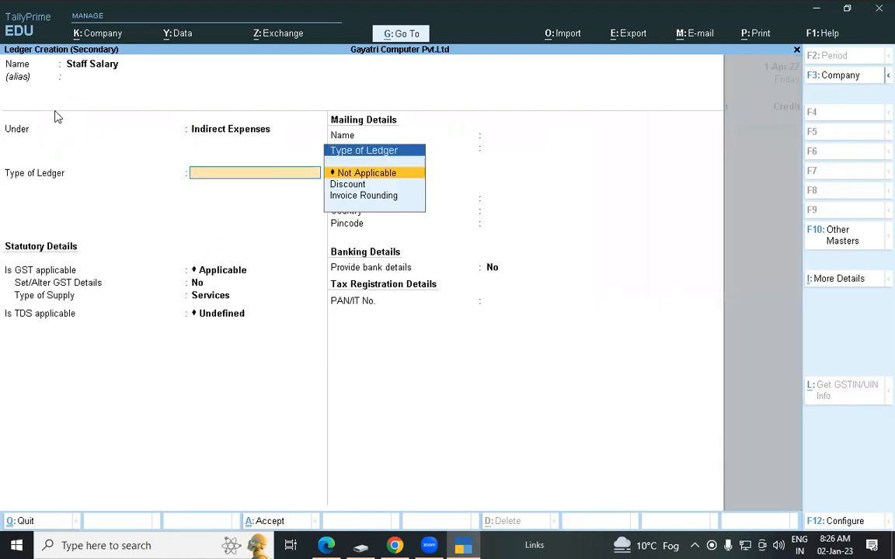
Set the ledger's type and GST applicability to Not Applicable, keep the remaining defaults, and save it into the debit line.
key(Return)
text(no)
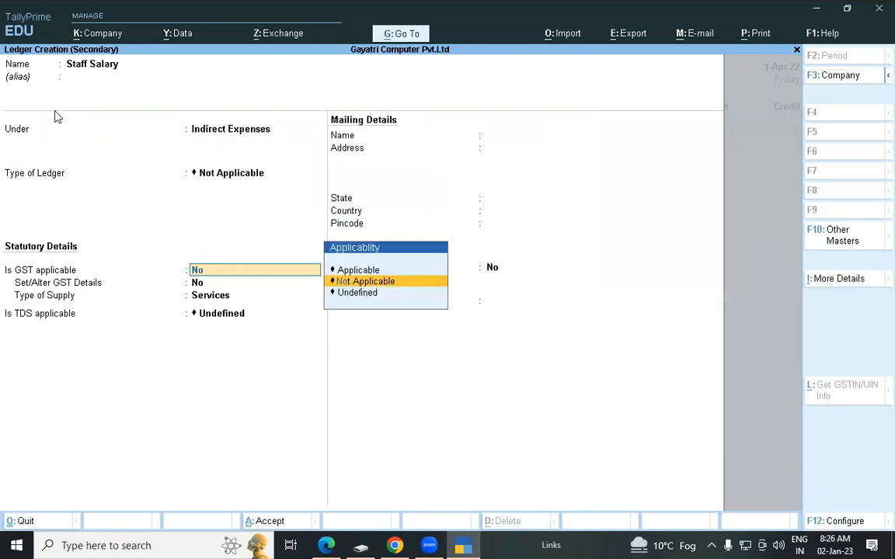
key(Return)
key(Return)
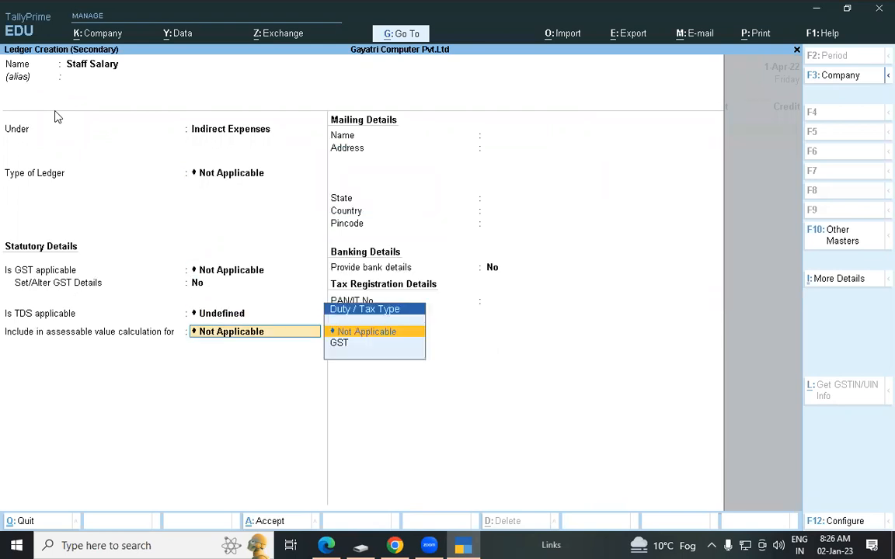
key(Return)
key(Return)
key(Return)
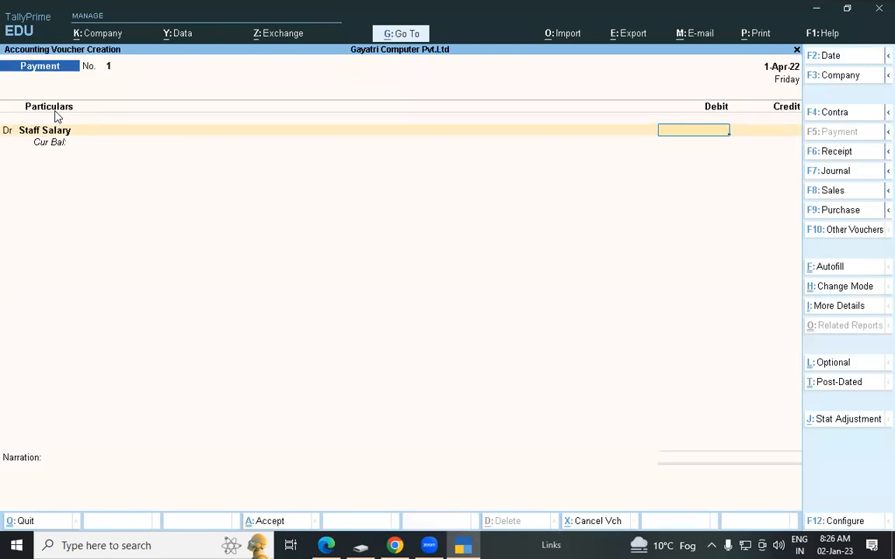
Check the salary exercise in the PDF, return to TallyPrime, and debit Staff Salary with 50,000.
key(alt+Tab)
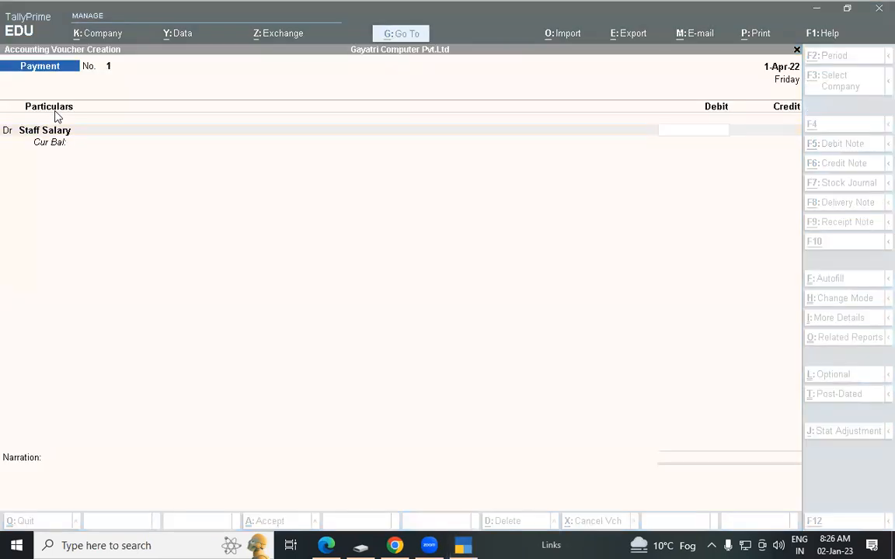
key(alt+Tab)
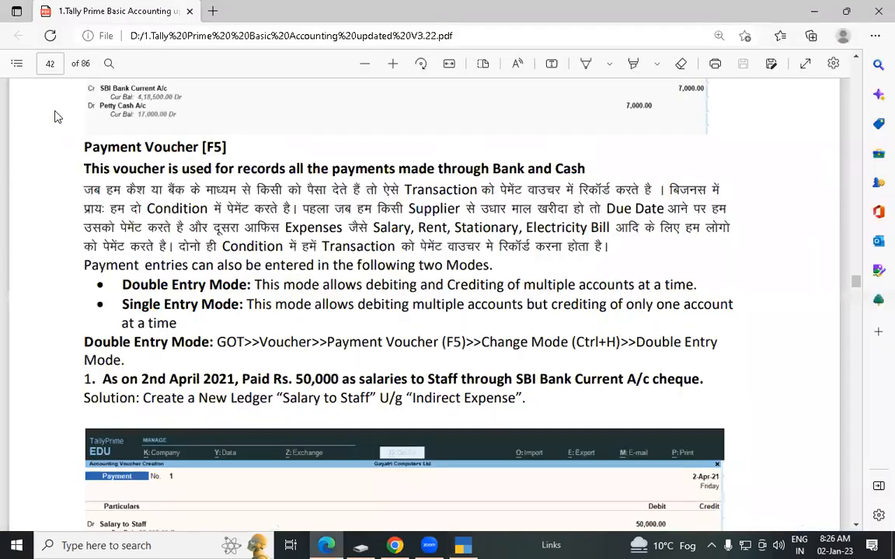
key(alt+Tab)
key(alt+Tab)
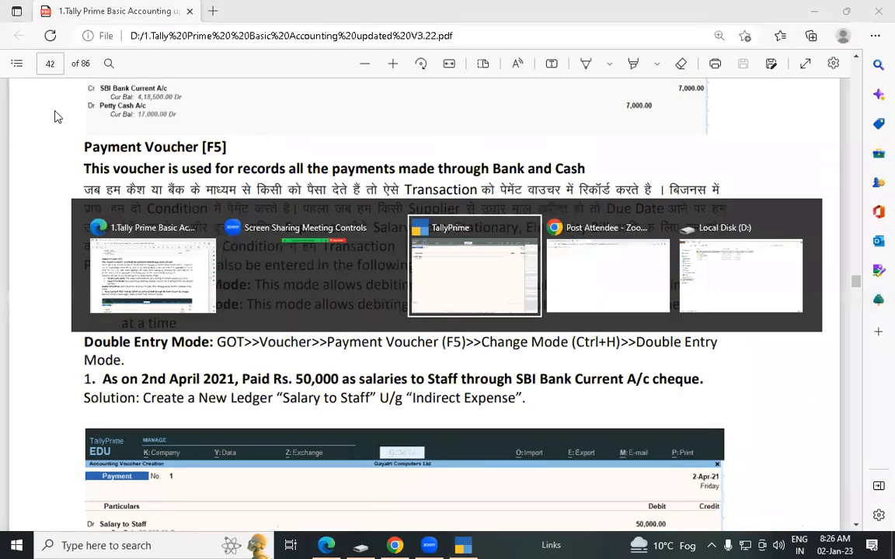
text(50000)
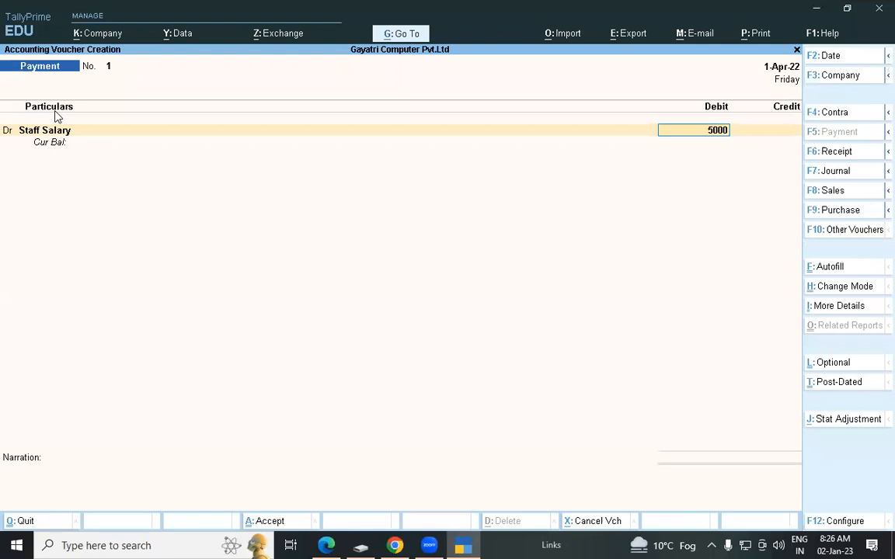
key(Return)
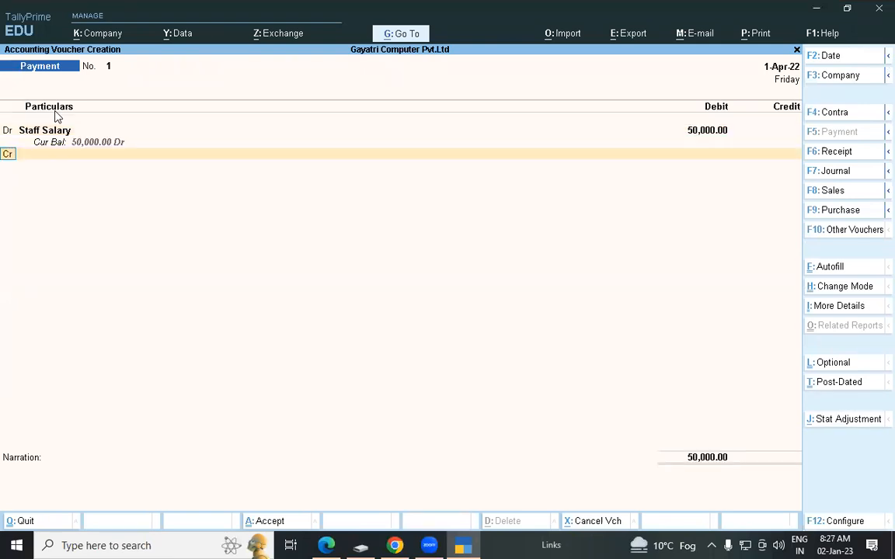
Credit Current A/c at SBI Bank with 50,000, leave the narration blank, save the Payment voucher and return to the Gateway of Tally.
key(Return)
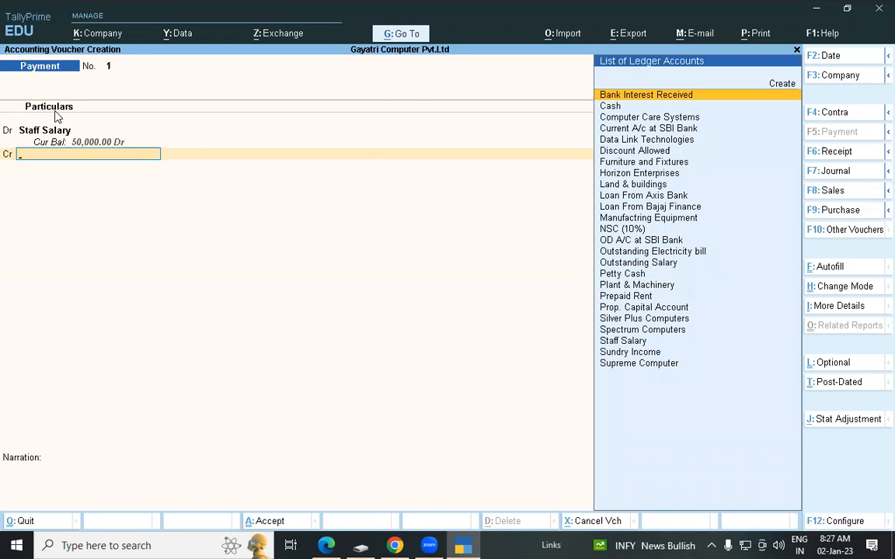
text(Sbi)
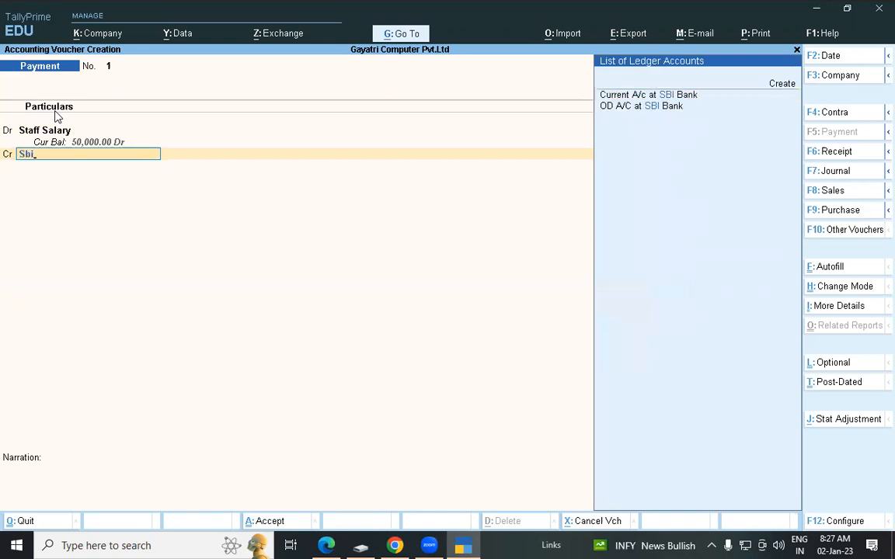
key(Return)
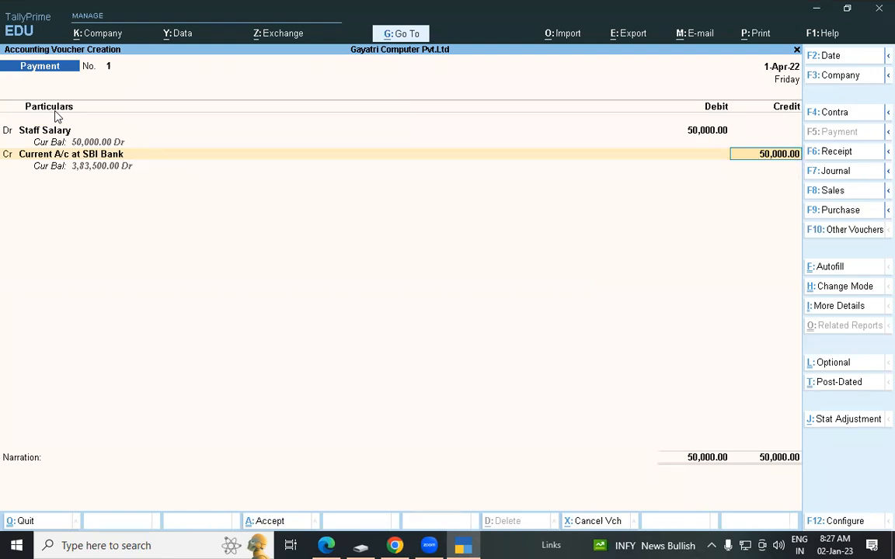
key(Return)
key(Return)
key(Return)
key(Return)
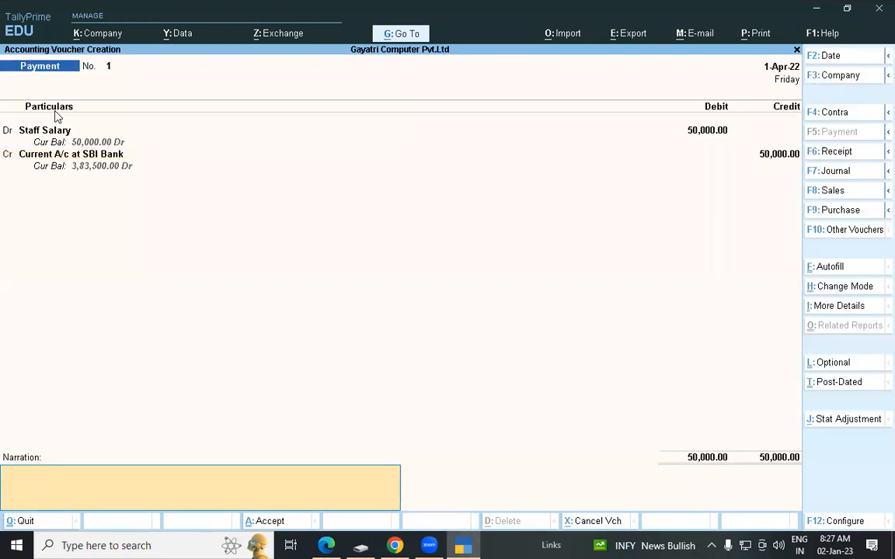
key(Return)
key(y)
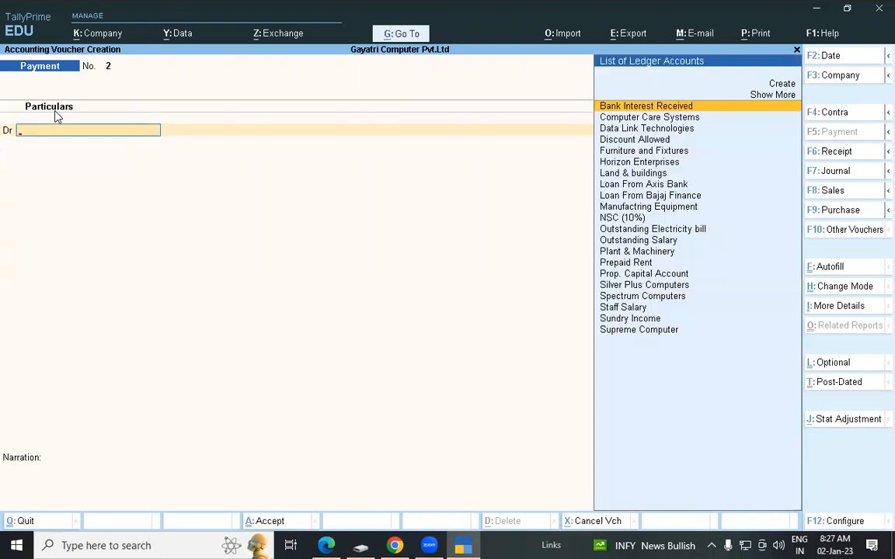
key(Escape)
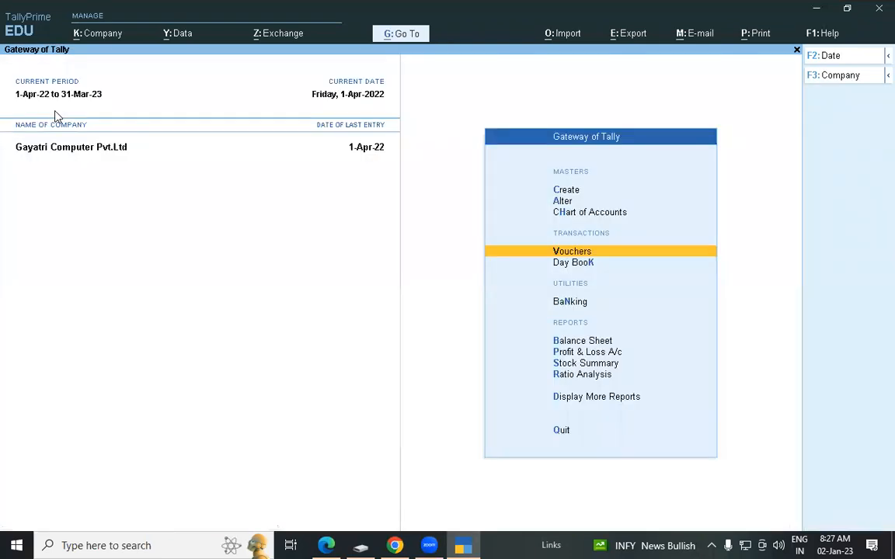
Open the Profit & Loss A/c report from the Gateway of Tally and expand it to the detailed view.
key(Down)
key(Down)
key(Down)
key(Down)
key(Return)
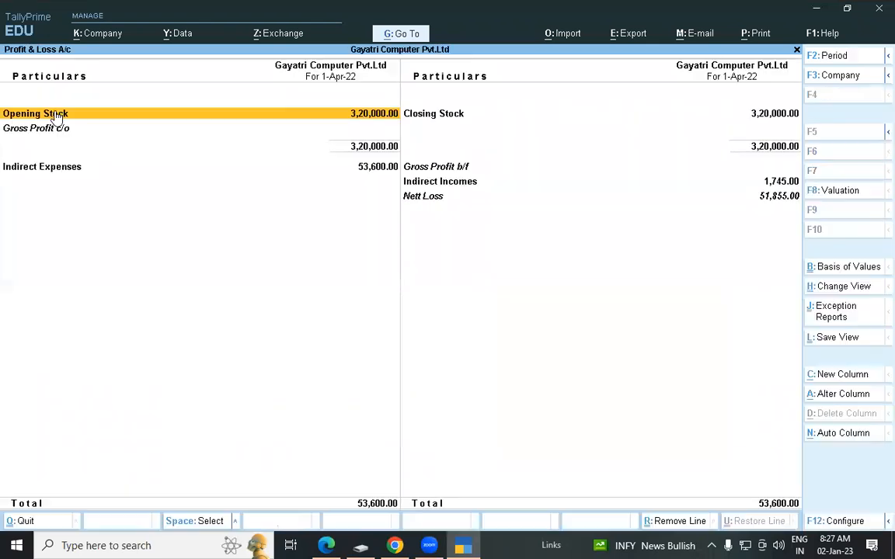
key(alt+F5)
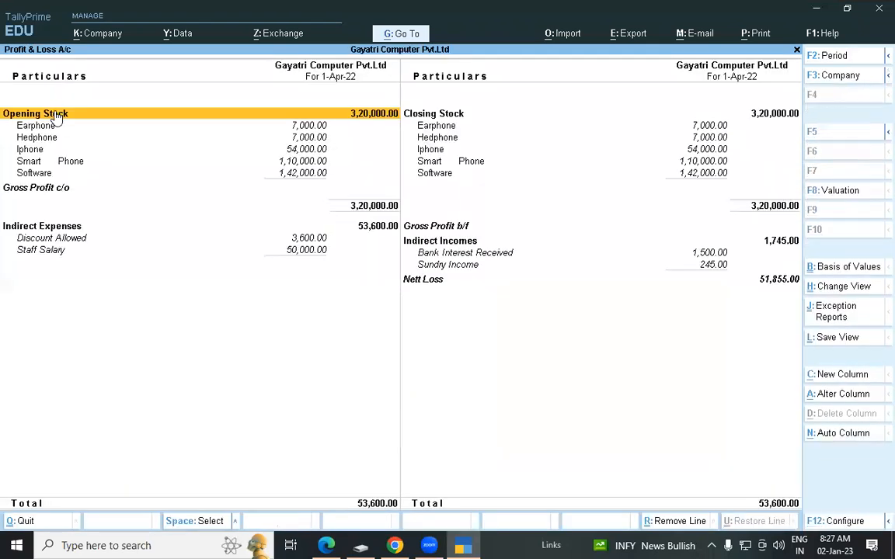
Examine the Staff Salary line under Indirect Expenses and return to the Gateway of Tally.
key(Down)
key(Down)
key(Down)
key(Down)
key(Down)
key(Down)
key(Down)
key(Down)
key(Down)
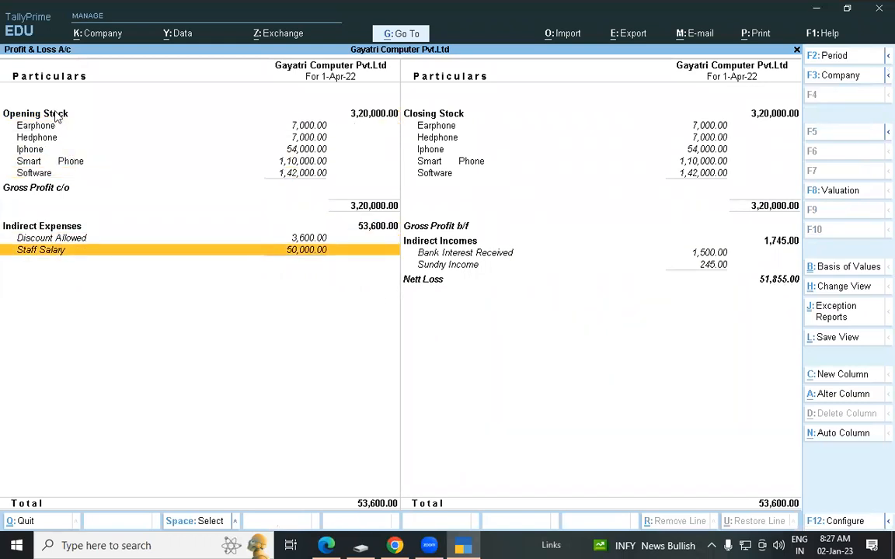
key(Escape)
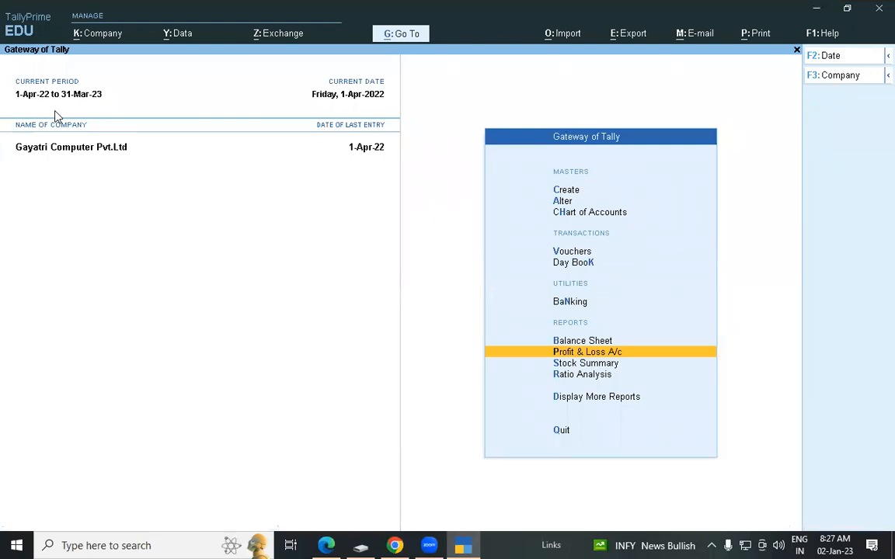
Start a new Payment voucher and a new ledger from its debit line, naming it "Salary of" followed by the employee's name.
key(Up)
key(Up)
key(Up)
key(Up)
key(Return)
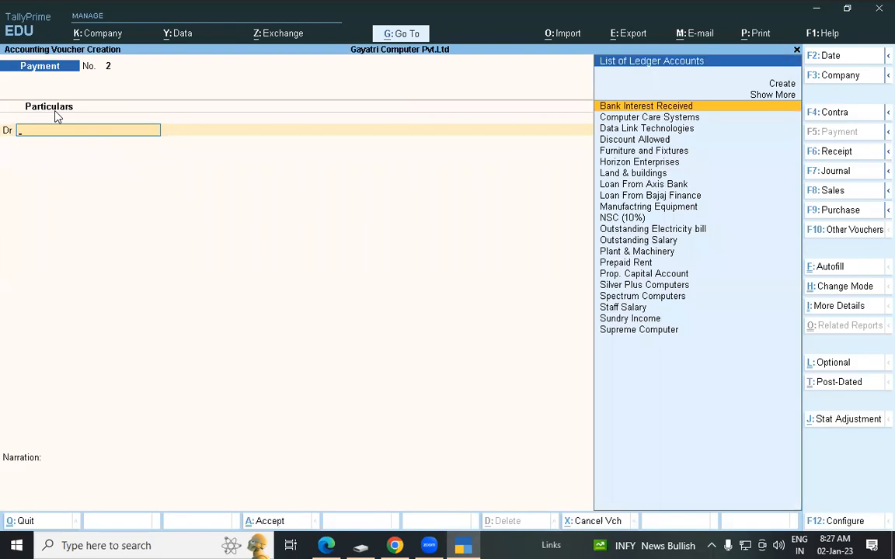
key(alt+c)
text(Si)
key(BackSpace)
key(BackSpace)
text(Salary)
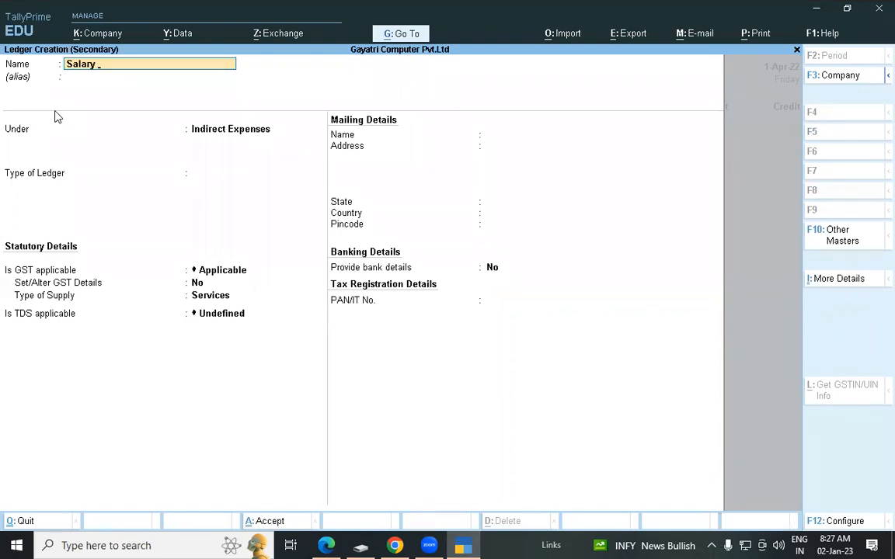
text( of Sohan)
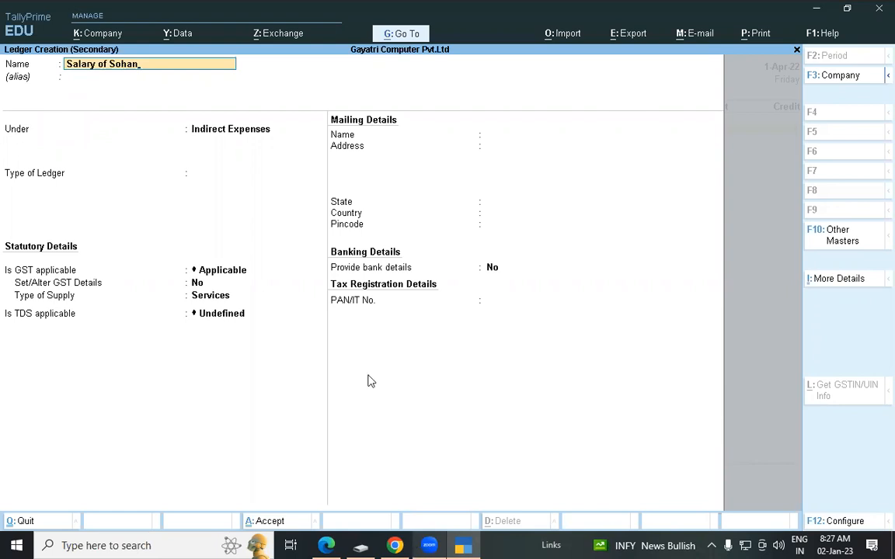
key(Return)
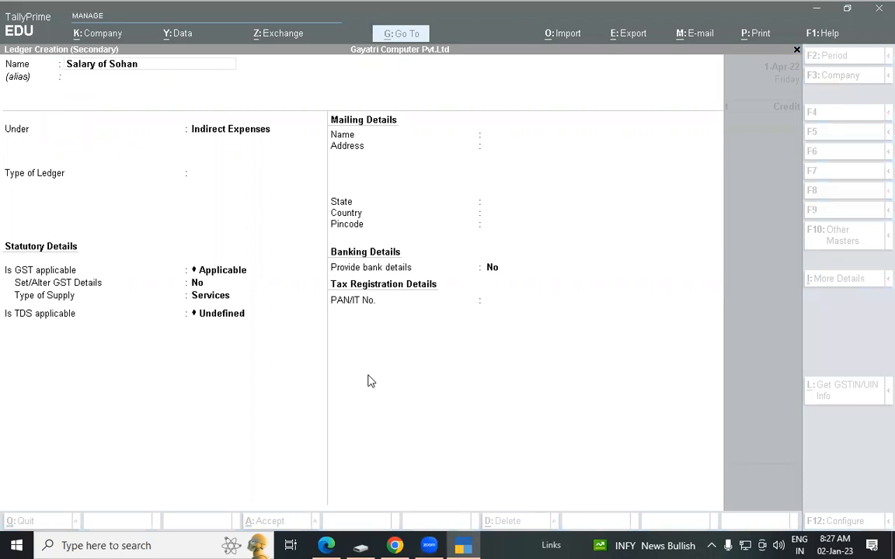
click(178, 66)
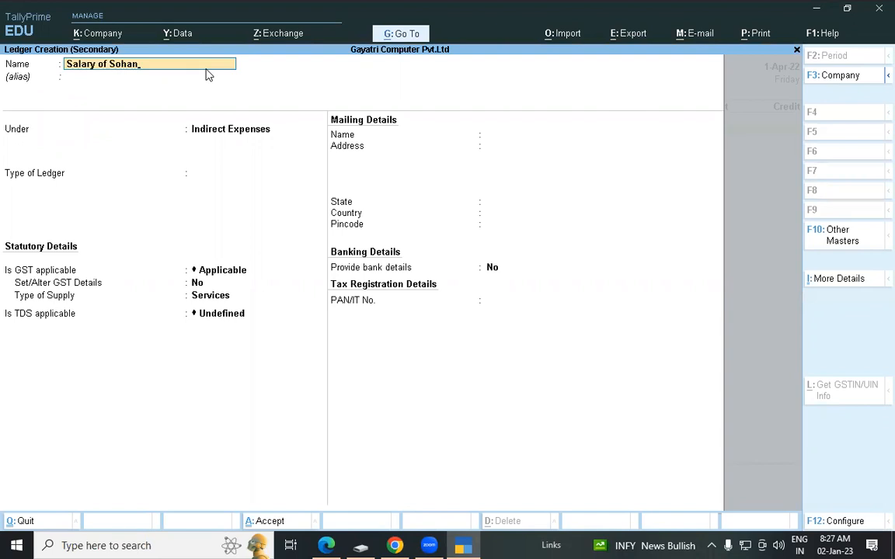
Keep the ledger under Indirect Expenses, set its type and GST applicability to Not Applicable, and save it into the debit line.
key(Return)
key(Return)
key(Return)
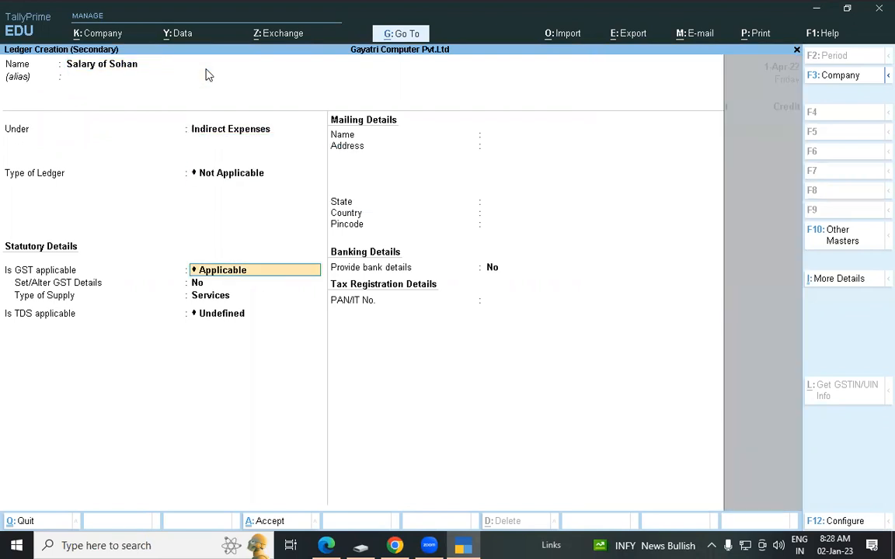
text(Not)
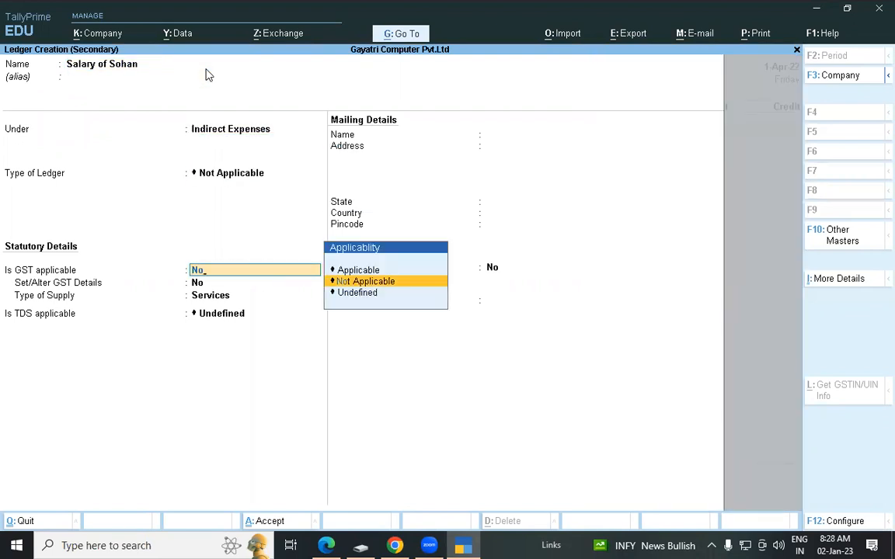
key(Return)
key(Return)
key(Return)
key(Return)
text(y)
Debit the employee's salary ledger and credit Cash with 20,000, save the Payment voucher and return to the Gateway of Tally.
text(2000)
text(0)
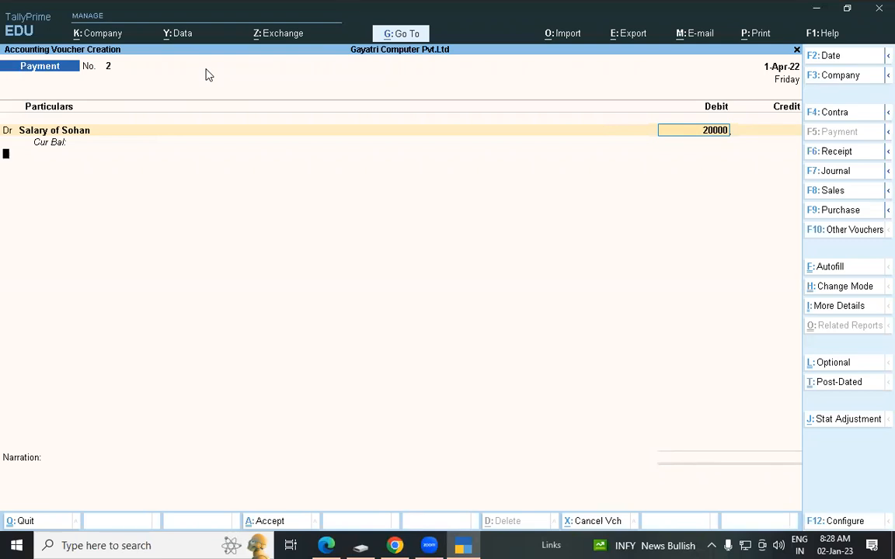
key(Return)
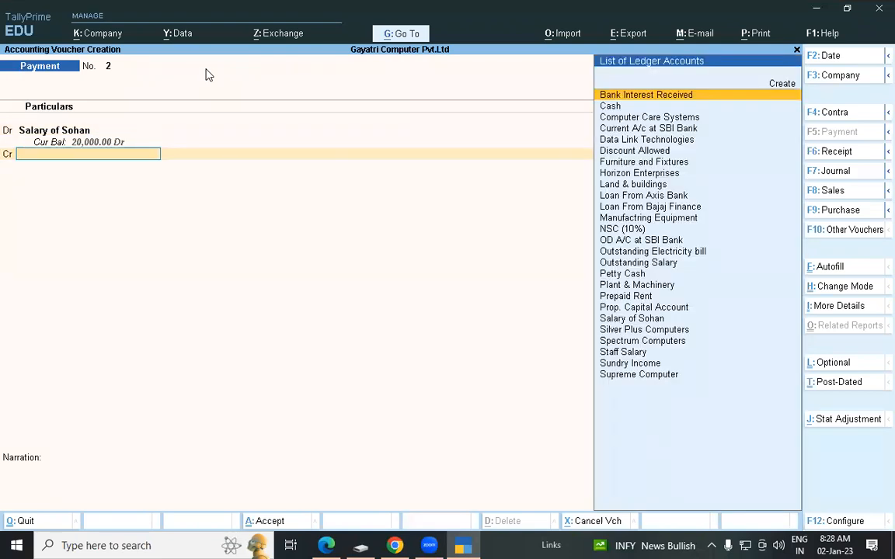
text(C)
key(Return)
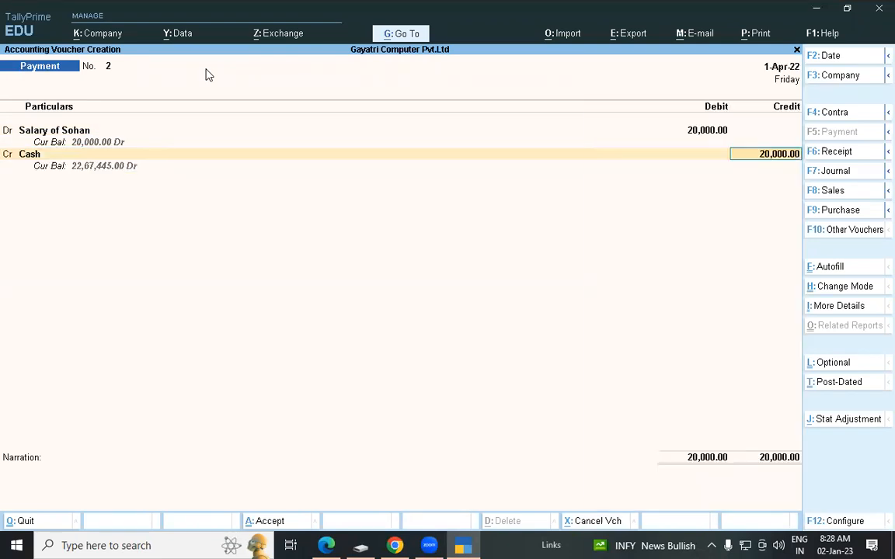
key(Return)
key(Return)
key(Return)
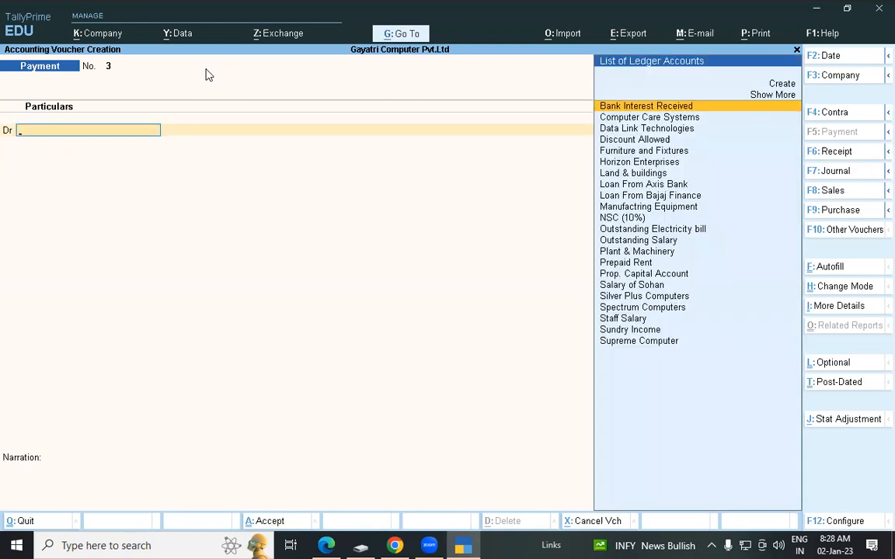
key(Escape)
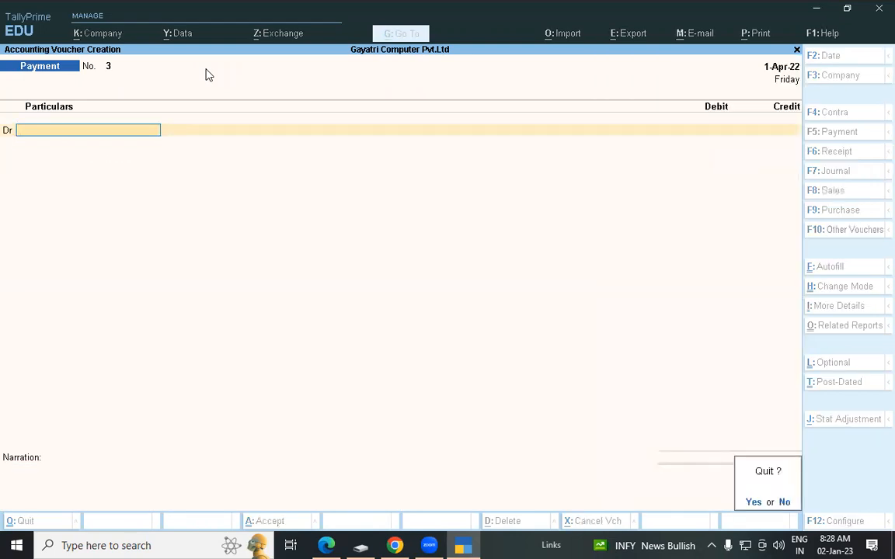
key(Return)
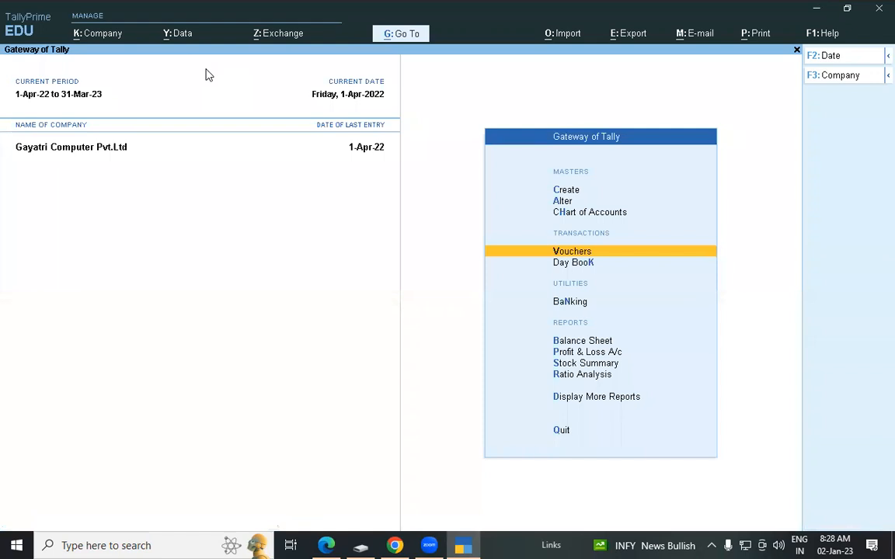
Open the Profit & Loss A/c in detailed view to compare the individual salary ledger with Staff Salary, and return to the Gateway.
key(Down)
key(Down)
key(Down)
key(Down)
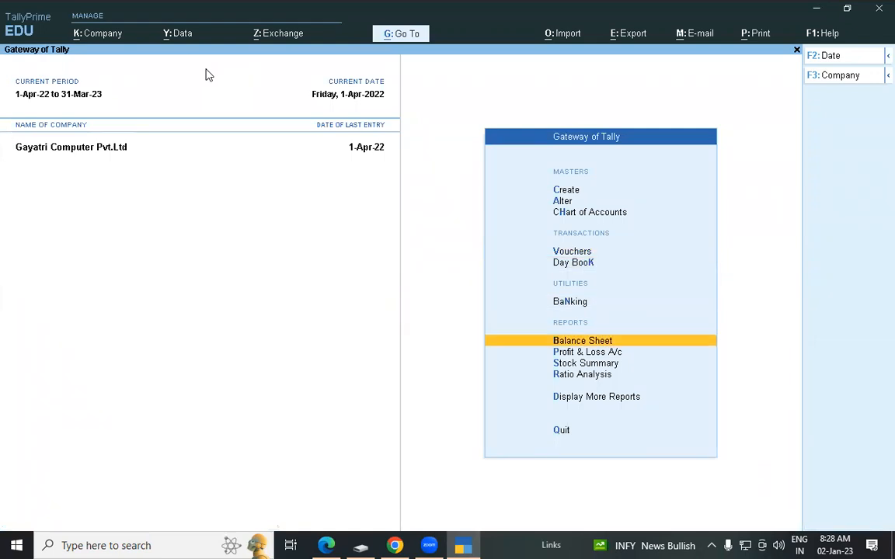
key(Return)
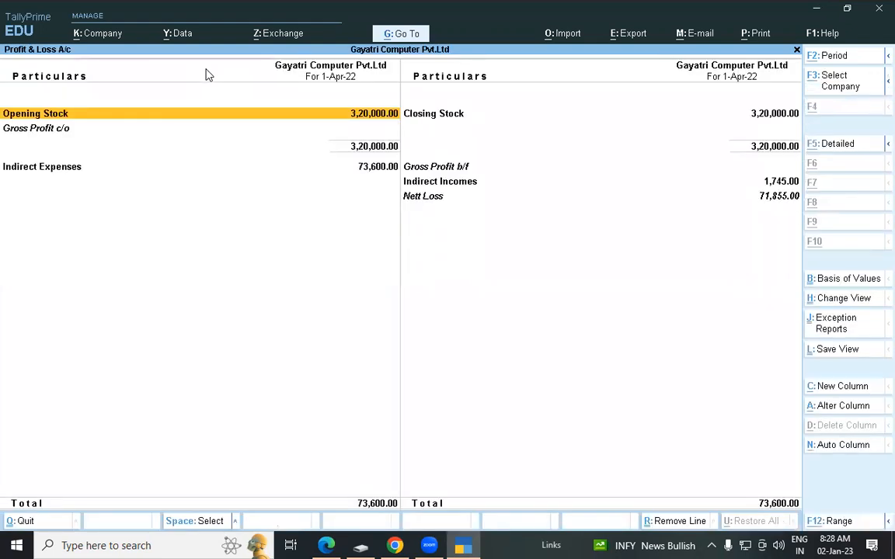
key(alt+F5)
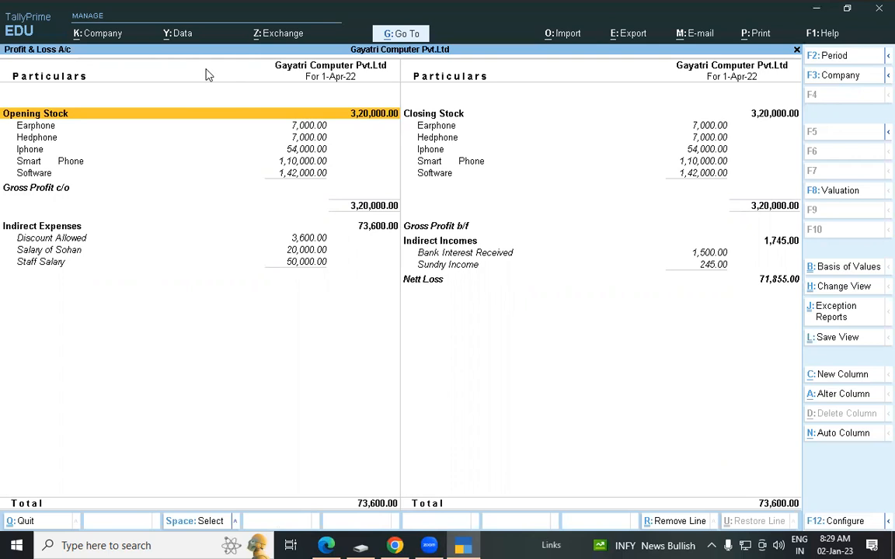
key(Escape)
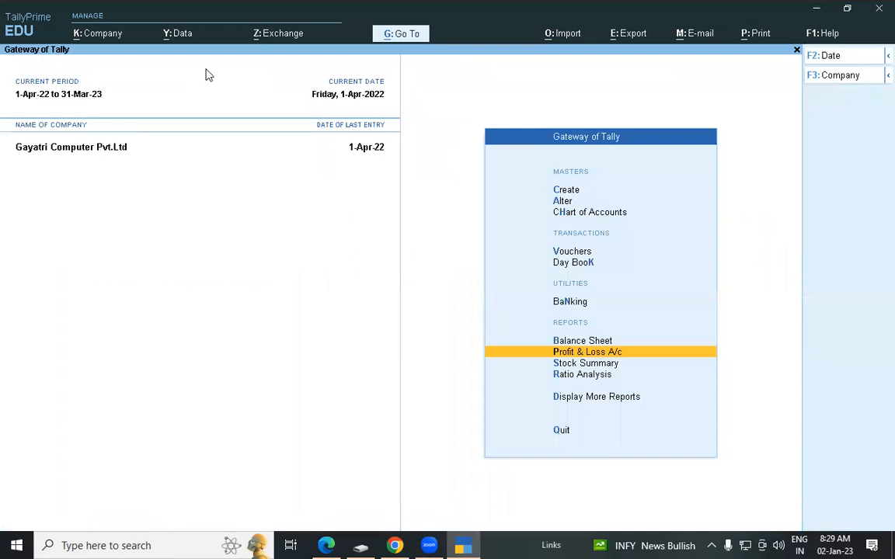
key(Return)
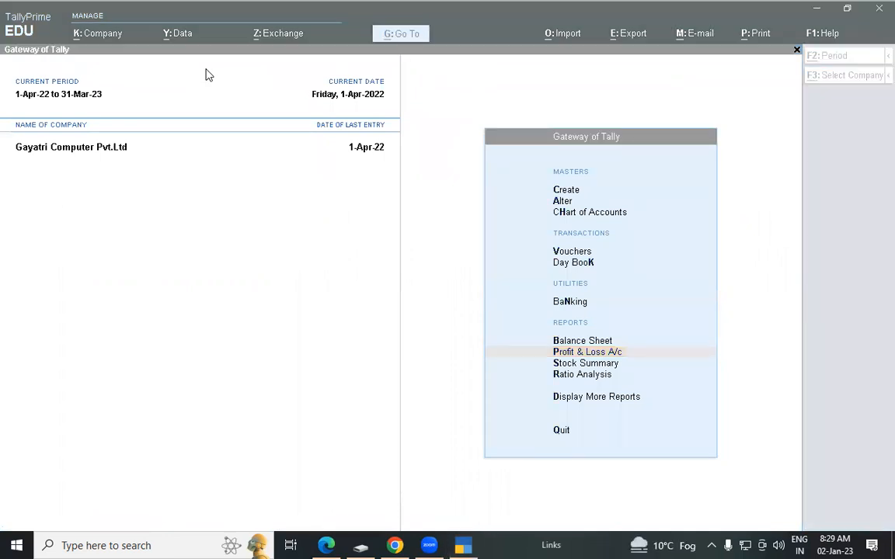
Switch to the PDF in Edge and read the second payment exercise on travelling expense and food expense paid in cash.
key(alt+Tab)
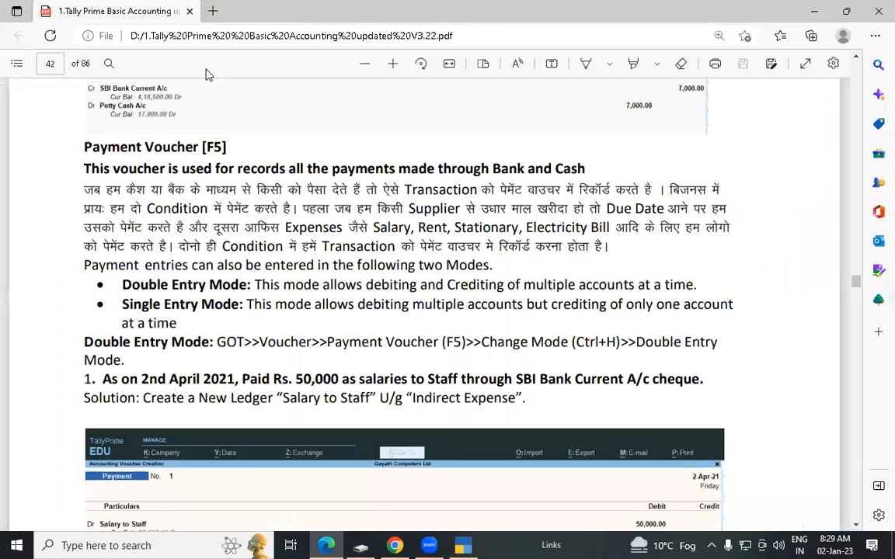
key(alt+Tab)
key(Tab)
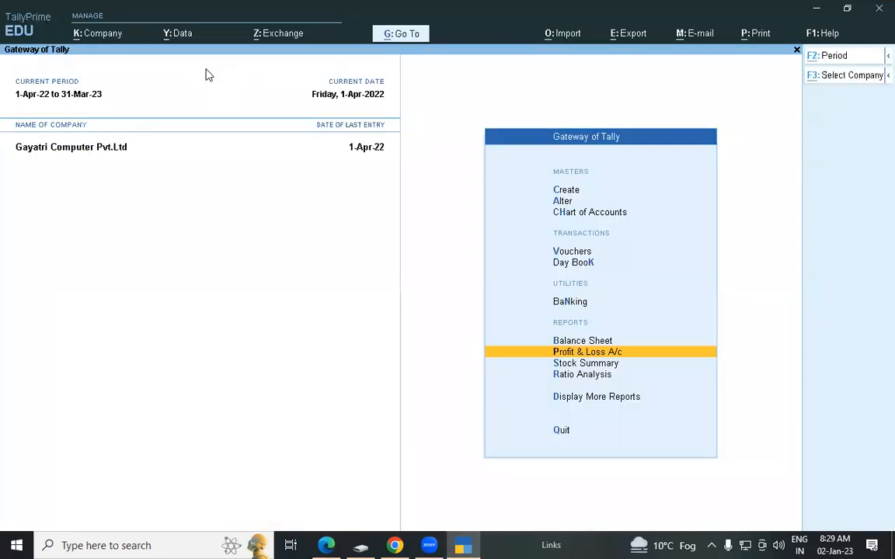
key(alt+Tab)
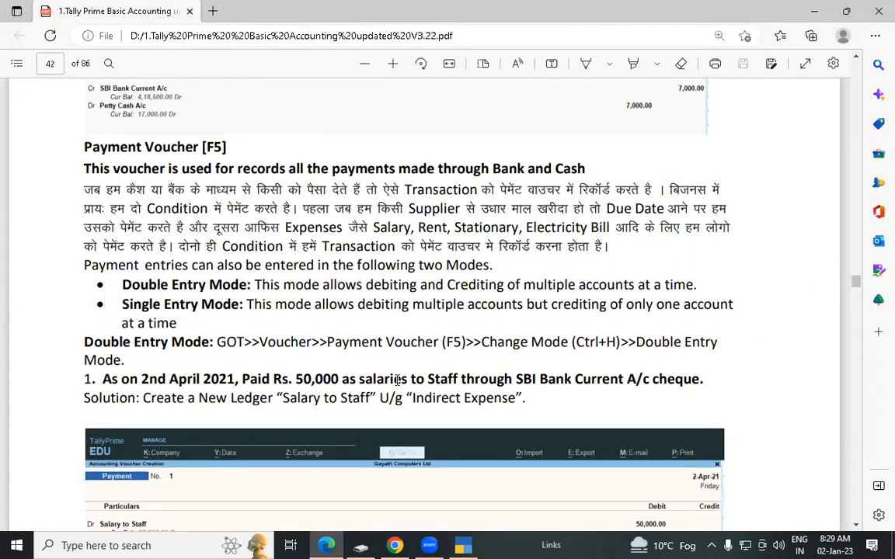
scroll(529, 394, down, 1)
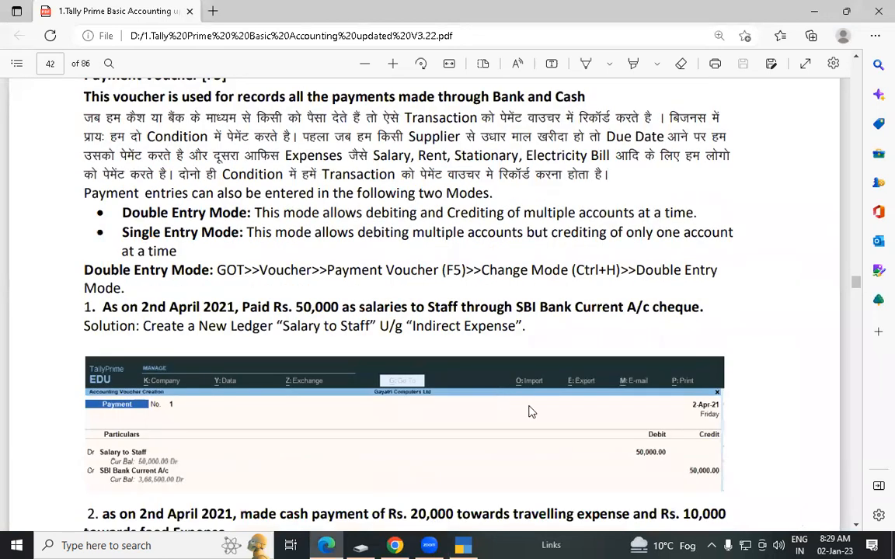
scroll(769, 472, down, 1)
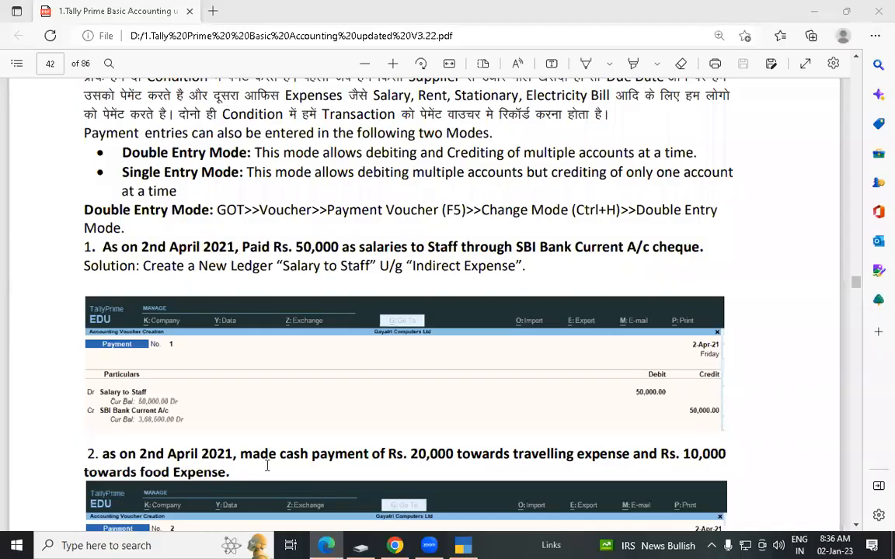
scroll(214, 435, down, 1)
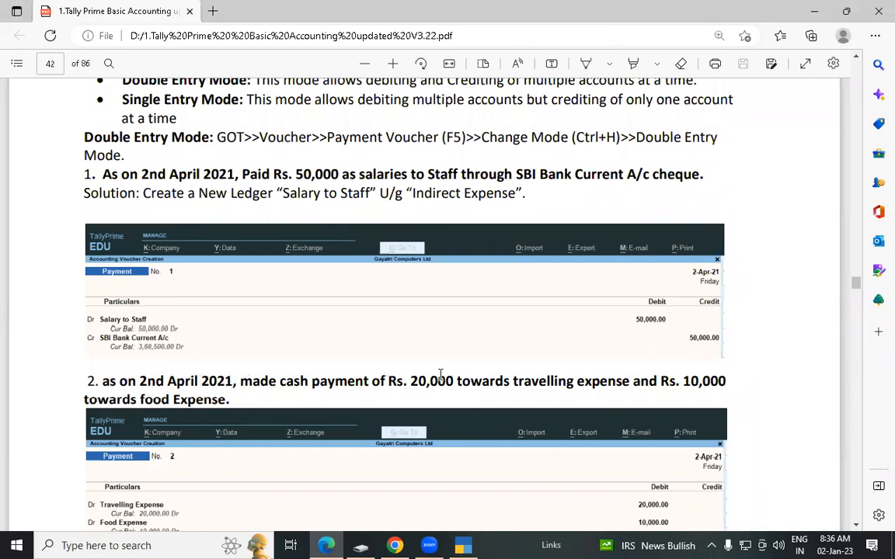
drag(418, 380, 454, 381)
click(527, 391)
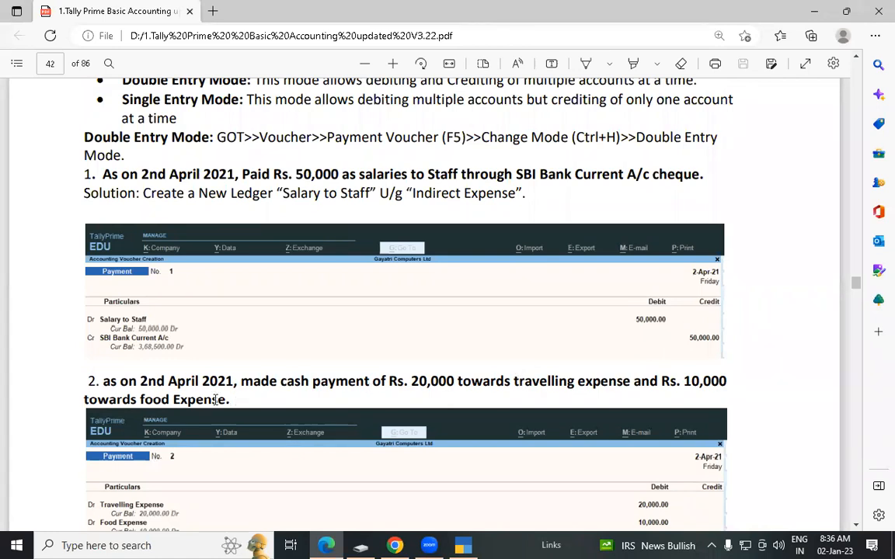
Switch from the PDF to TallyPrime and open a new Payment voucher from the Gateway of Tally.
drag(311, 379, 281, 379)
click(283, 380)
click(466, 545)
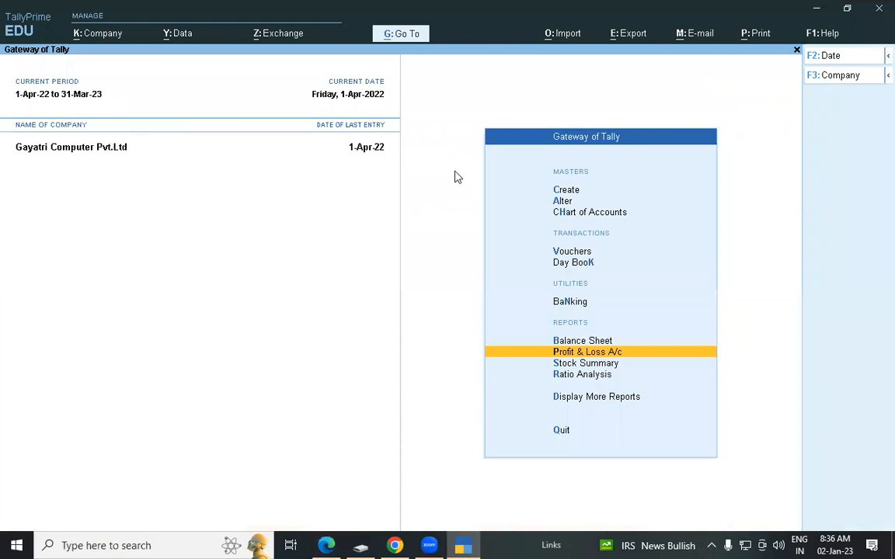
key(Up)
key(Up)
key(Up)
key(Up)
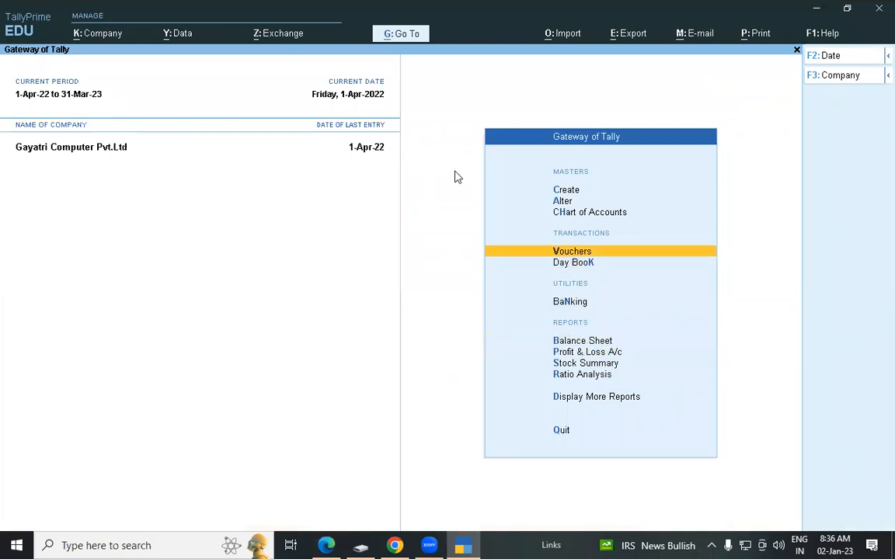
key(Return)
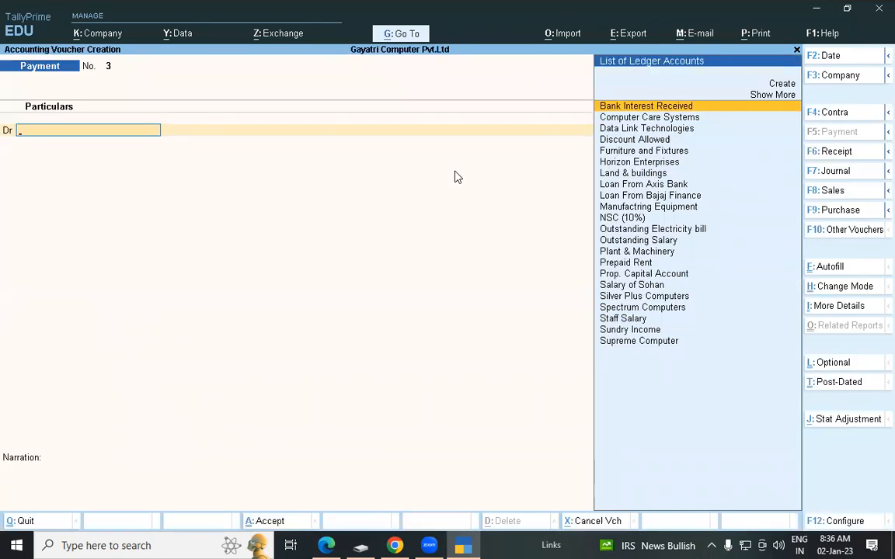
Start a new ledger from the debit line and name it travelling expense, copying the name from the PDF exercise.
key(alt+c)
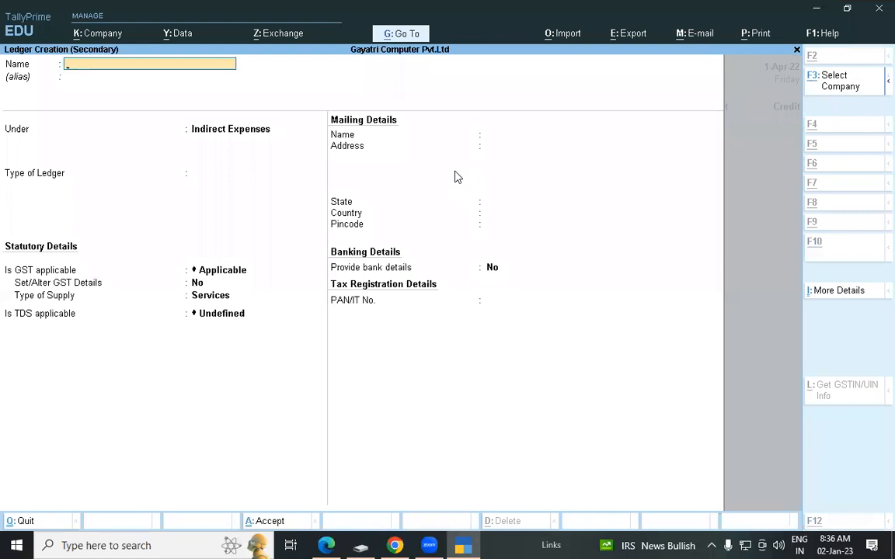
key(alt+Tab)
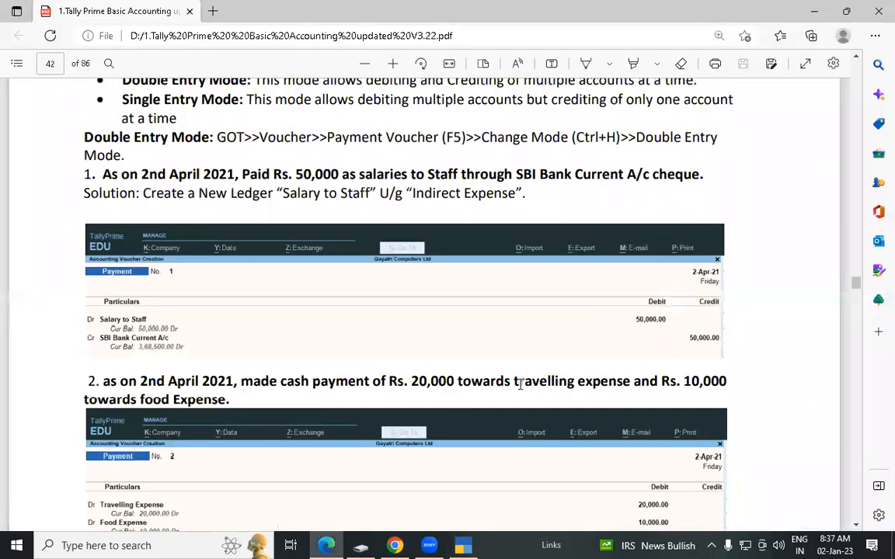
drag(513, 381, 629, 388)
key(alt+Tab)
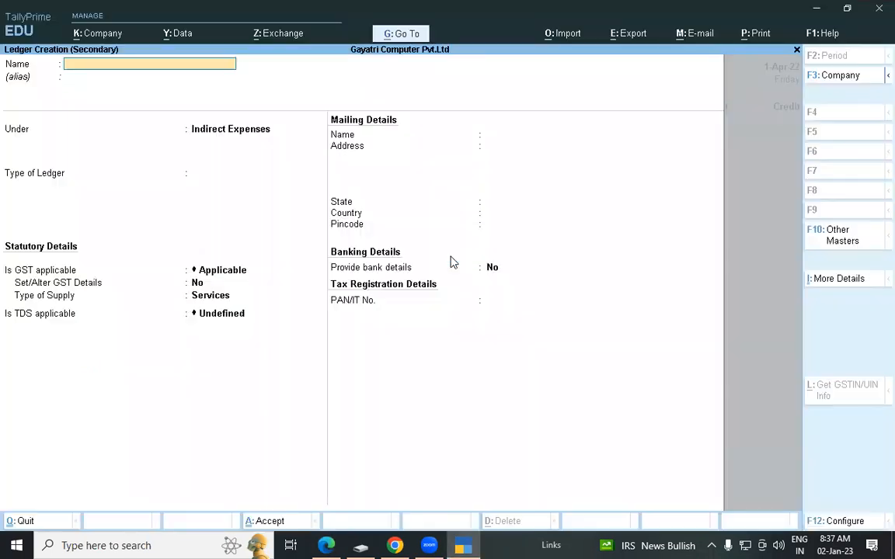
key(ctrl+alt+v)
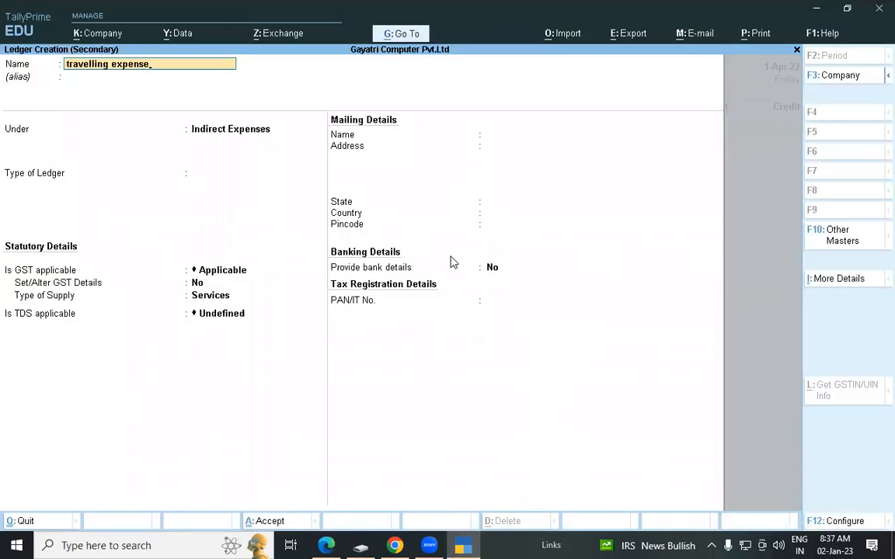
Group the travelling expense ledger under Indirect Expenses and set its type of ledger to Not Applicable.
key(Return)
key(Return)
text(In)
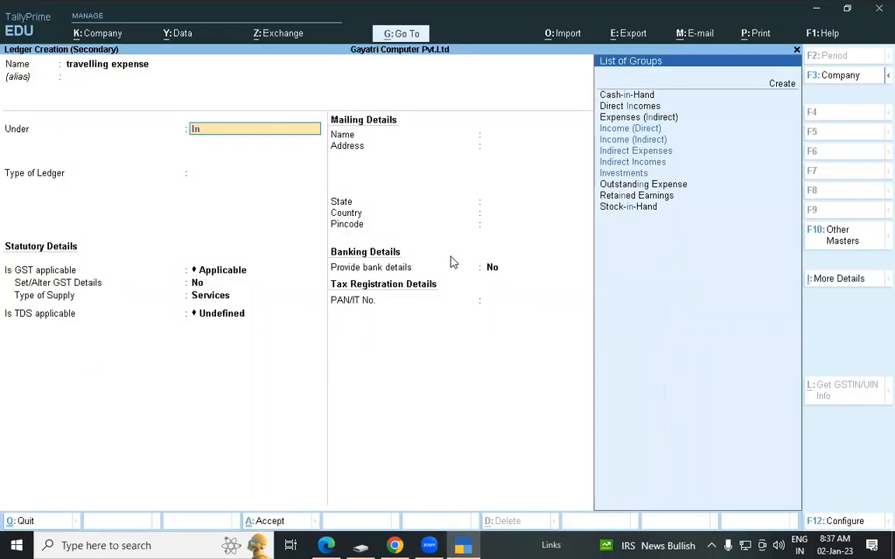
key(Down)
key(Down)
key(Down)
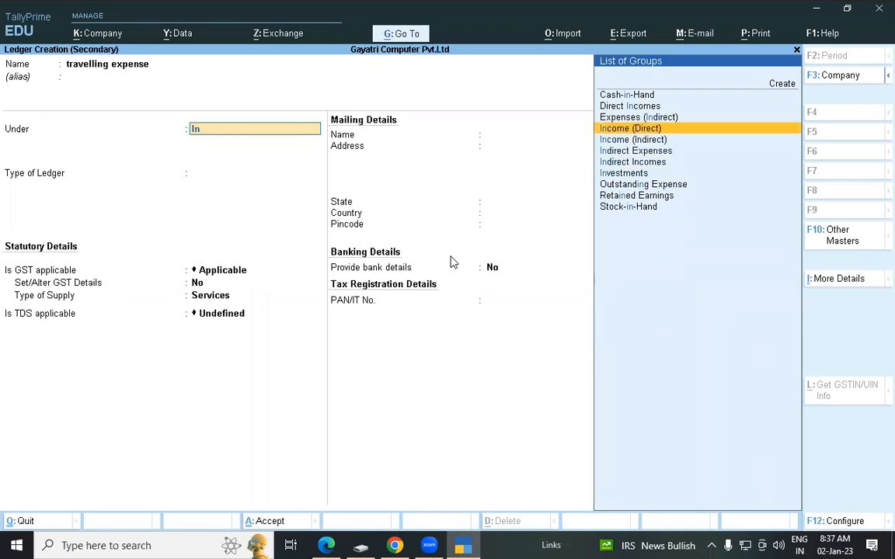
key(Return)
key(Return)
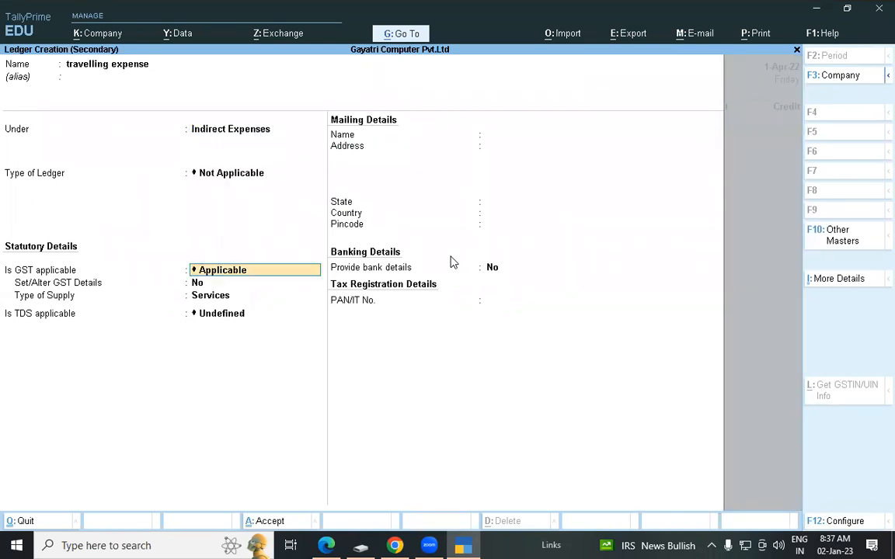
Set GST applicability to Not Applicable for travelling expense and save the ledger into the debit line.
text(Not)
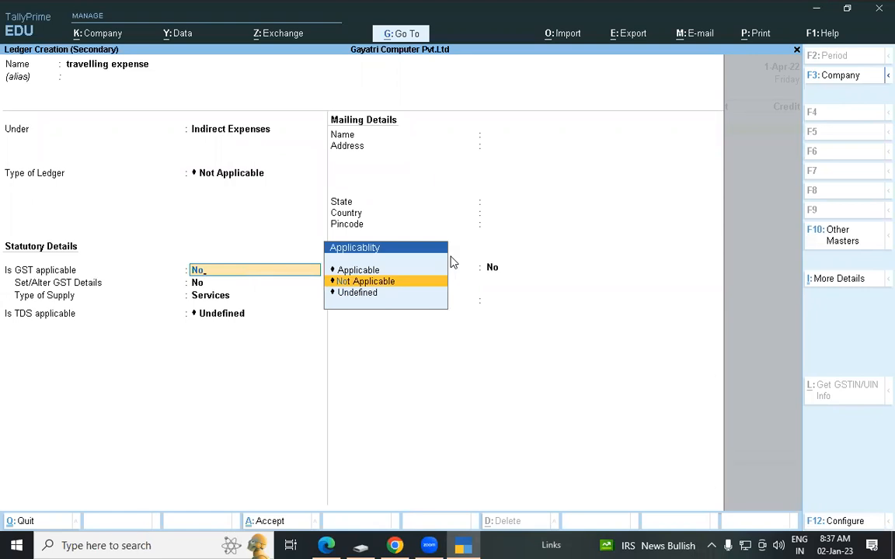
key(Return)
key(Return)
key(Return)
key(Return)
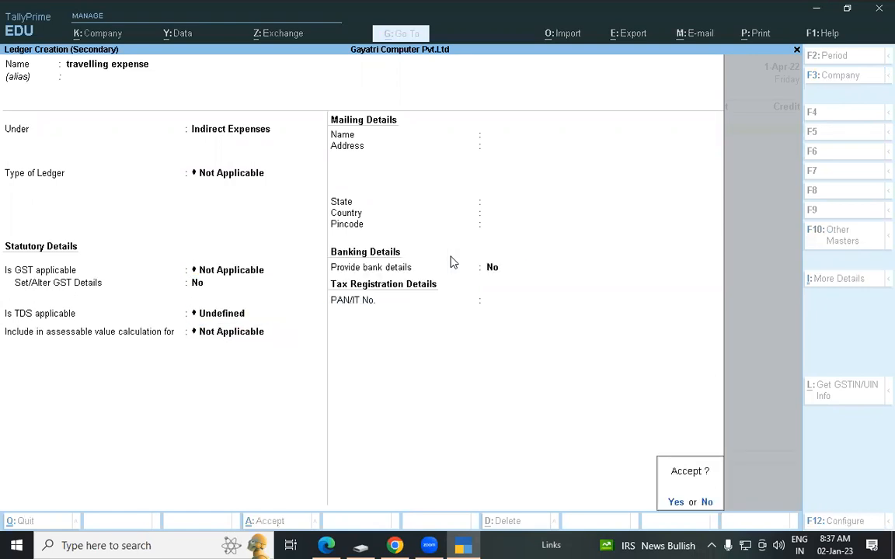
key(Return)
Enter 20,000 as the debit amount for travelling expense.
text(20)
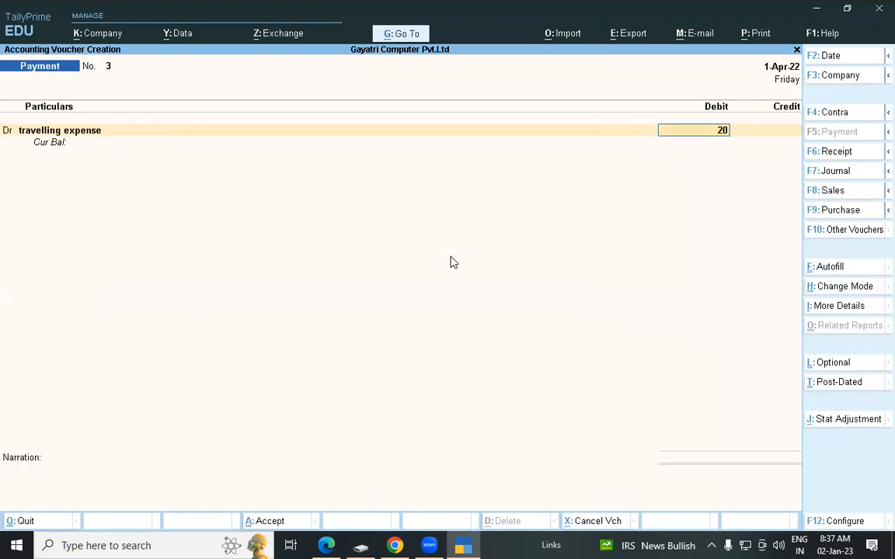
text(,00000)
key(Return)
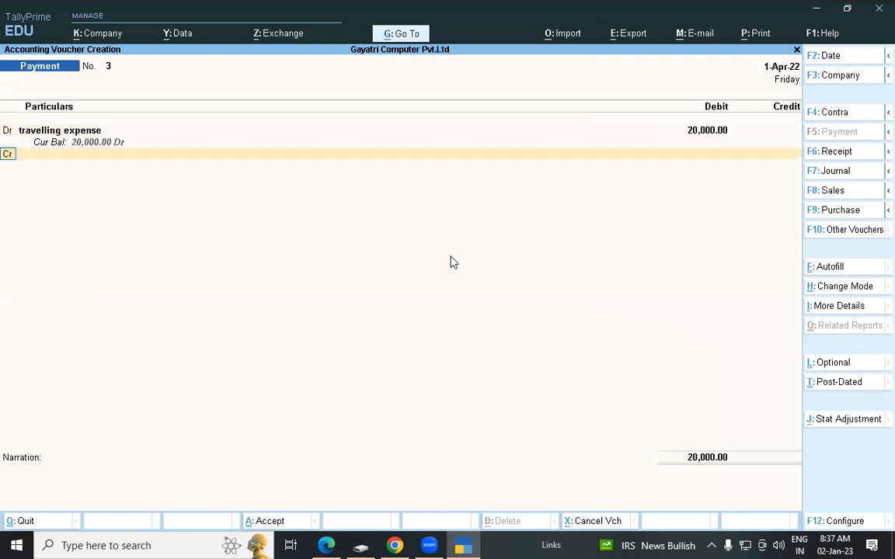
Add a second debit line and start a new ledger named food Expense, copying the name from the PDF.
text(d)
key(Return)
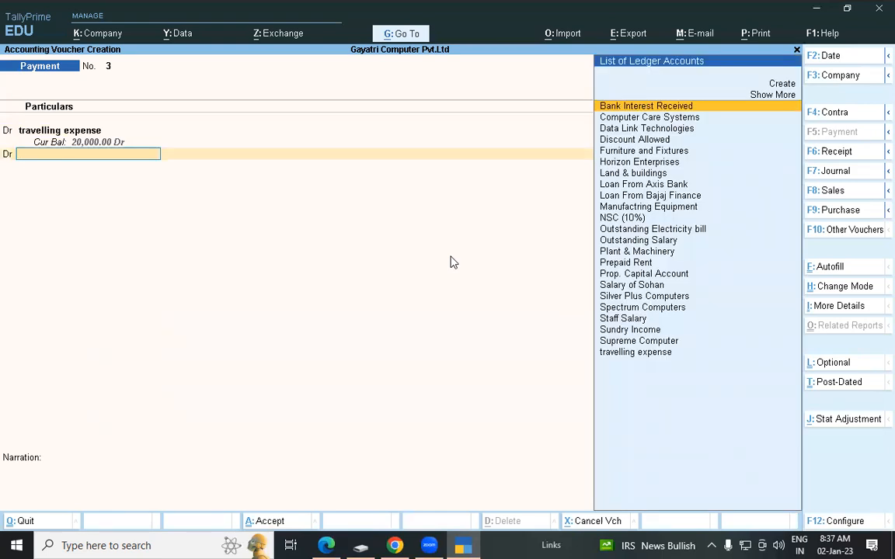
key(alt+c)
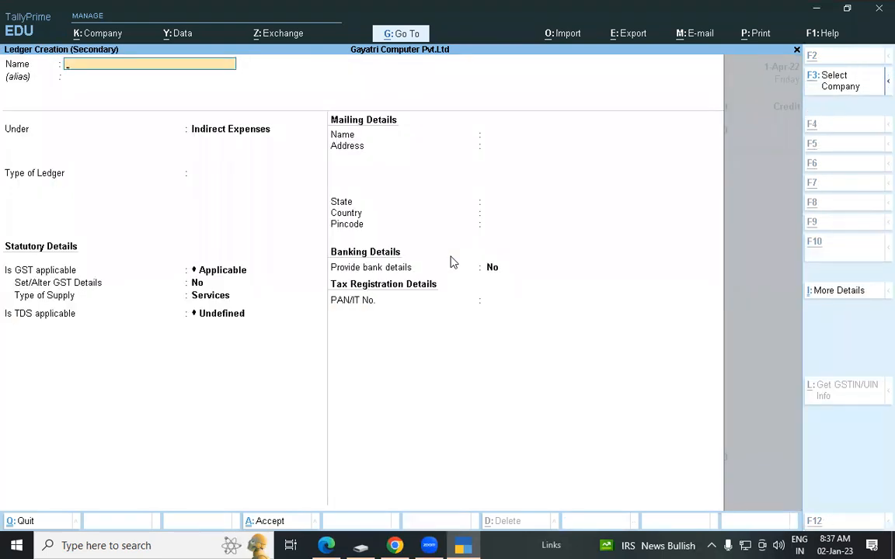
key(alt+Tab)
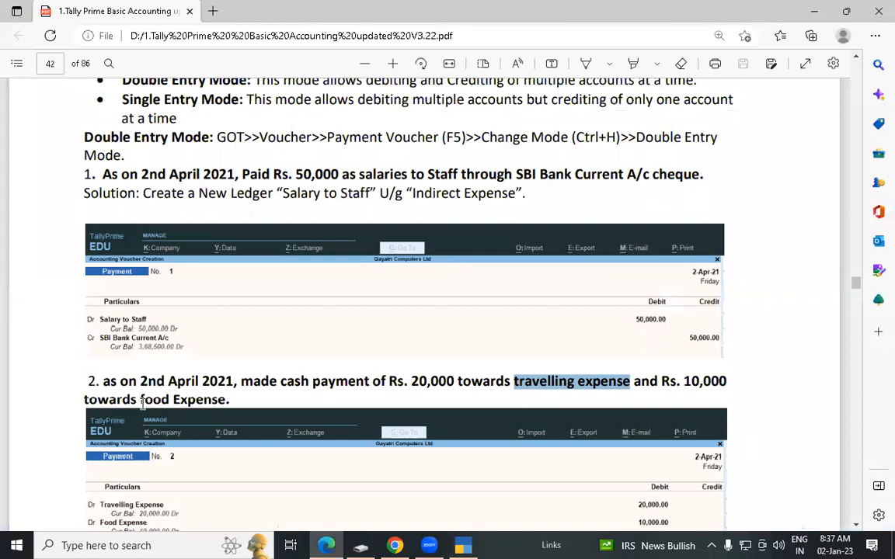
drag(141, 400, 223, 401)
key(ctrl+c)
key(alt+Tab)
key(ctrl+alt+v)
Keep food Expense under Indirect Expenses, set its type and GST applicability to Not Applicable, and save it into the second debit line.
key(Return)
key(Return)
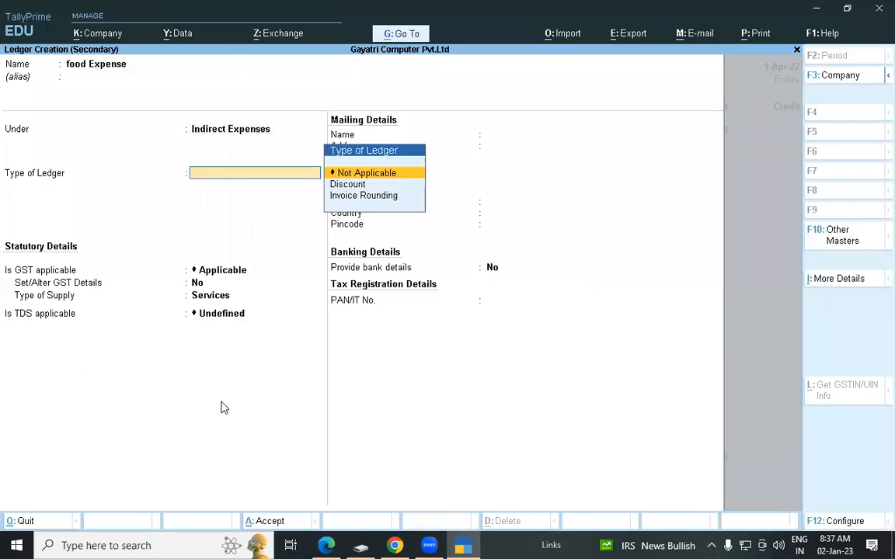
key(Return)
text(Not)
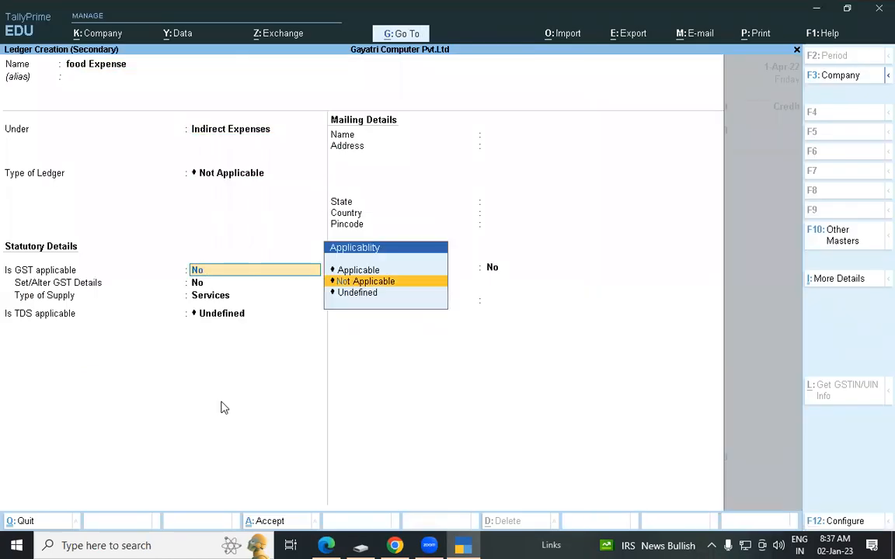
key(Return)
key(Return)
key(Return)
key(Return)
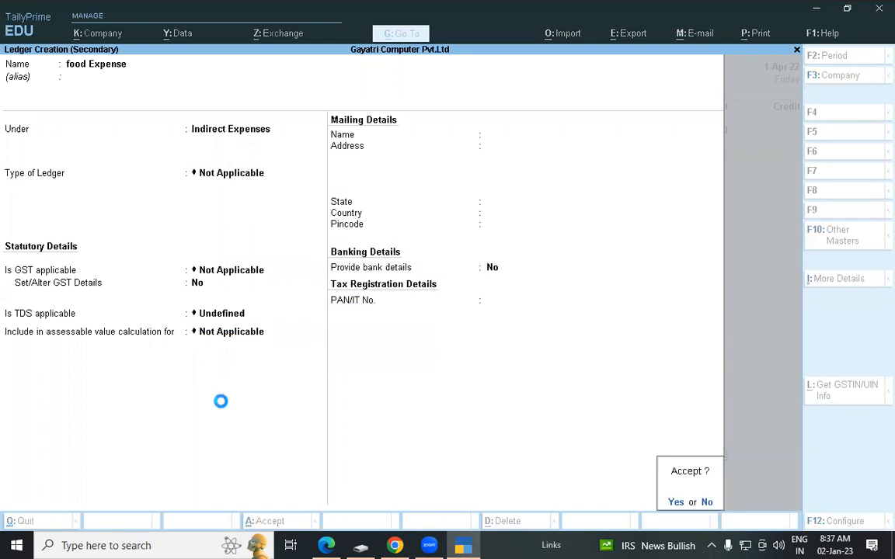
key(Return)
Enter 10,000 as the debit amount for food Expense.
text(10,00)
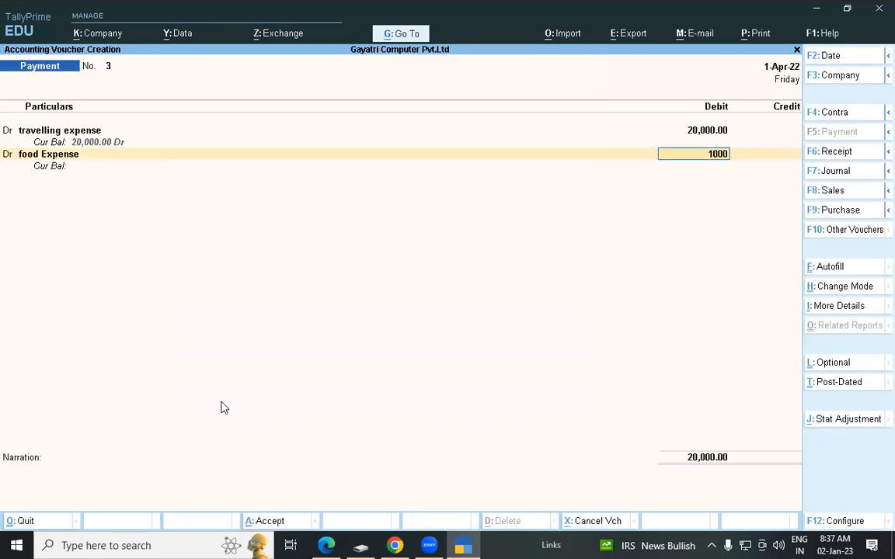
text(0)
key(Return)
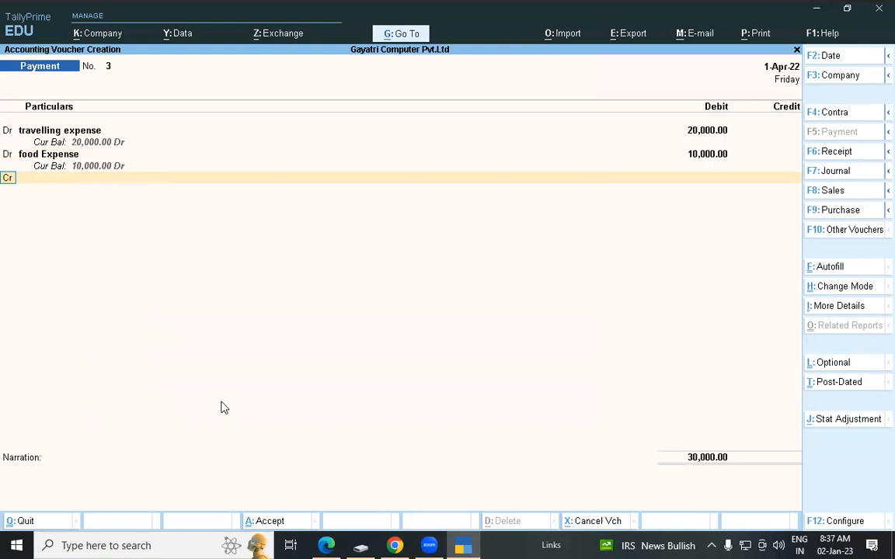
Credit Cash with 30,000, save the Payment voucher and return to the Gateway of Tally.
key(Return)
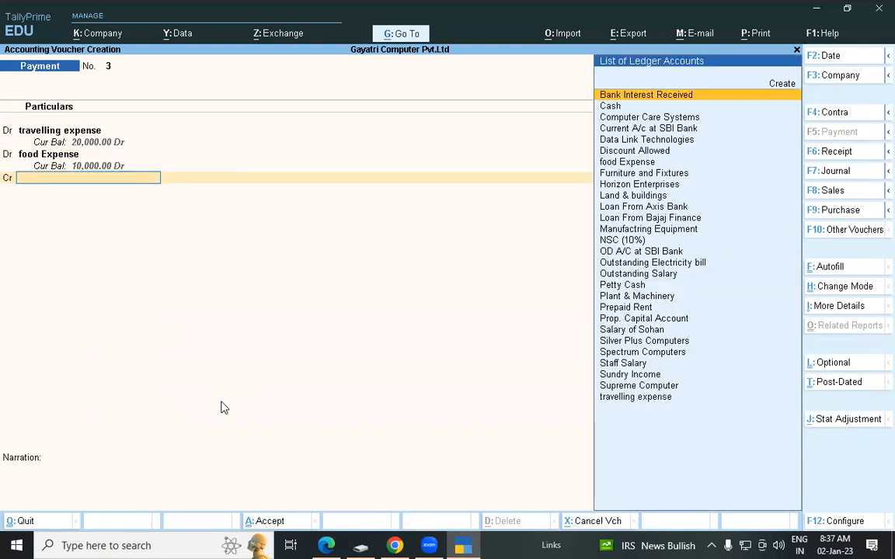
text(cas)
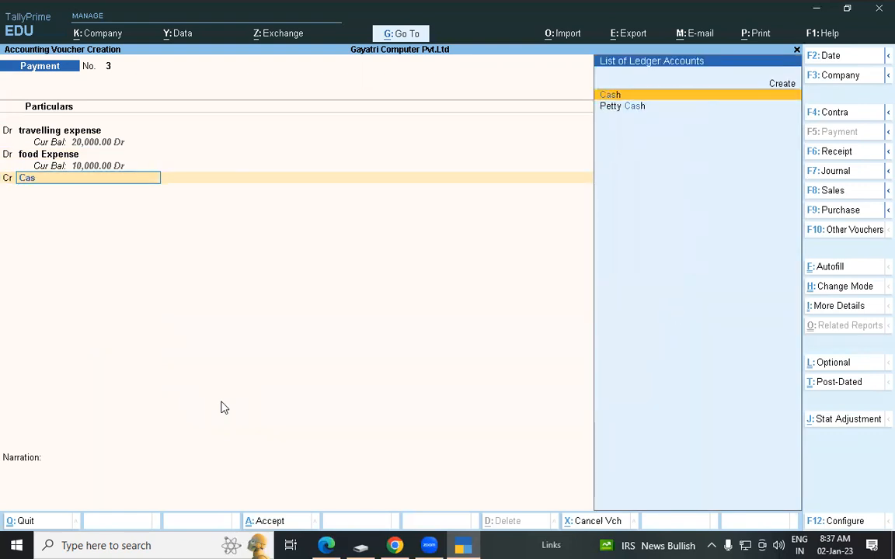
key(Return)
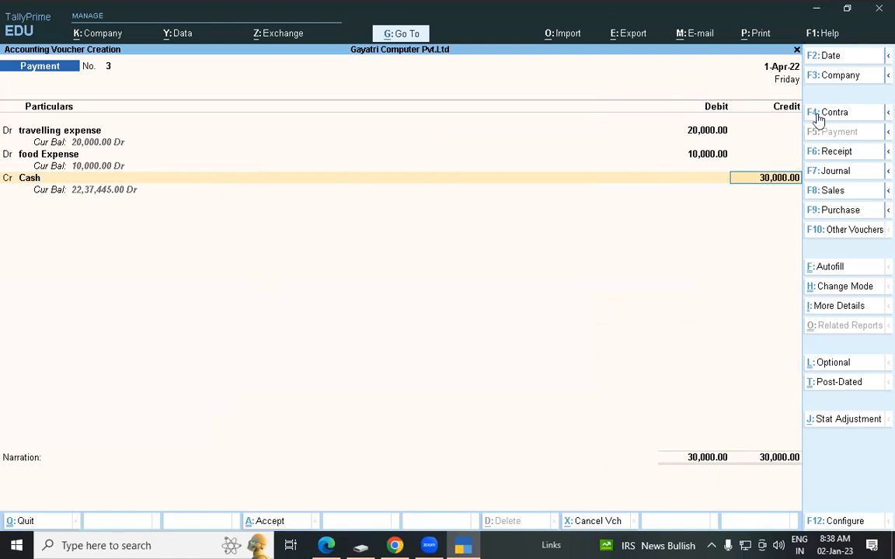
key(Return)
key(Return)
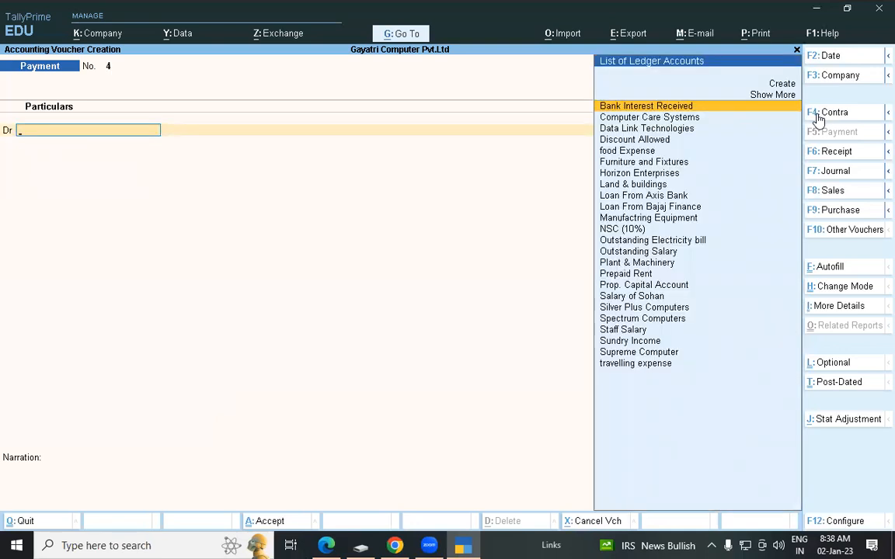
key(Escape)
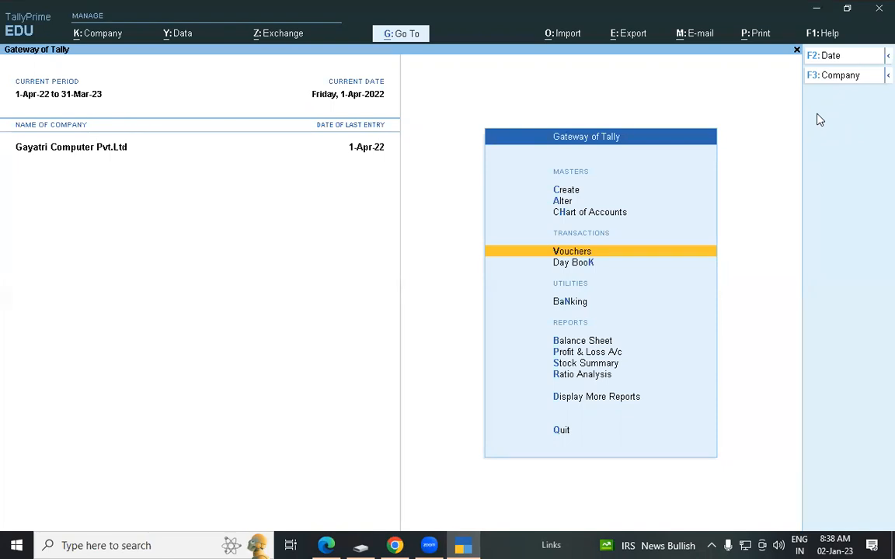
Check food Expense and travelling expense in the detailed Profit & Loss A/c, and return to the Gateway of Tally.
key(Down)
key(Down)
key(Down)
key(Down)
key(Return)
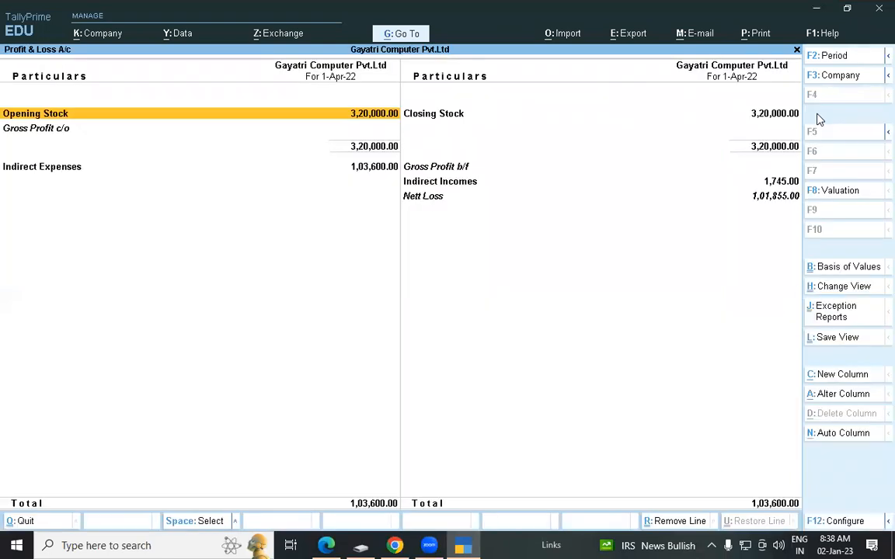
key(alt+F5)
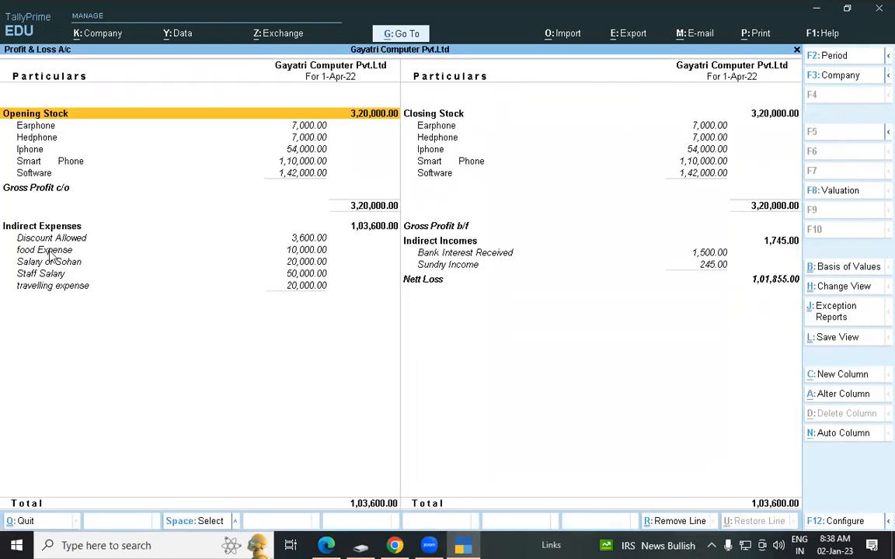
click(261, 250)
click(203, 288)
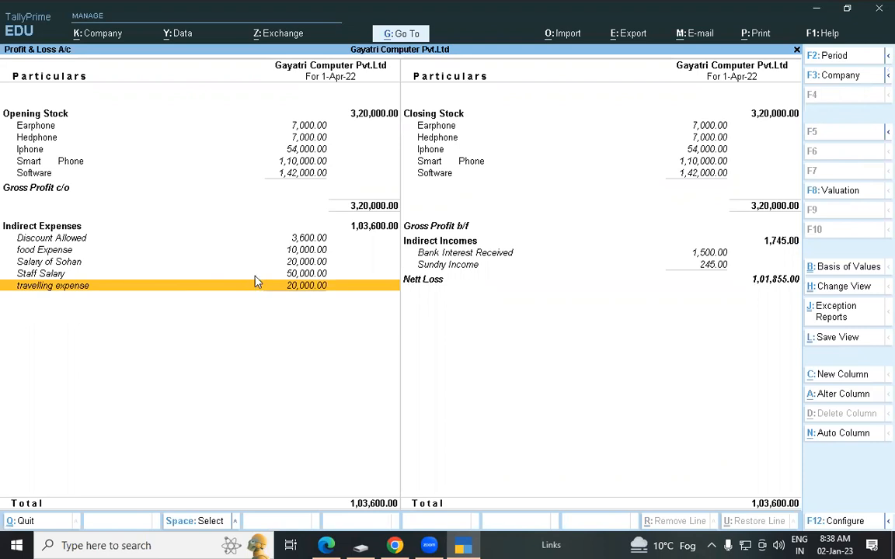
key(Escape)
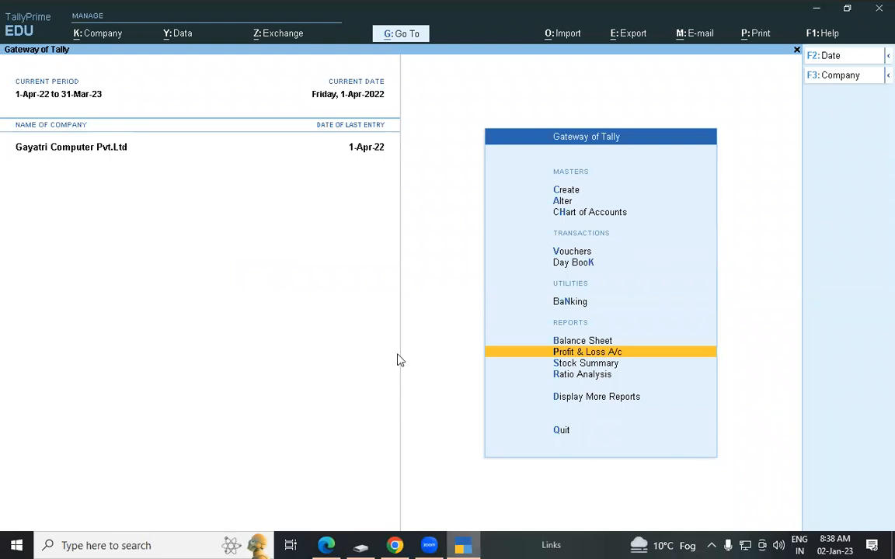
Switch to the PDF in Edge and read the exercise two solution, example three's single entry cheque payment and the following payment exercises.
key(alt+Tab)
click(856, 525)
click(856, 524)
click(856, 524)
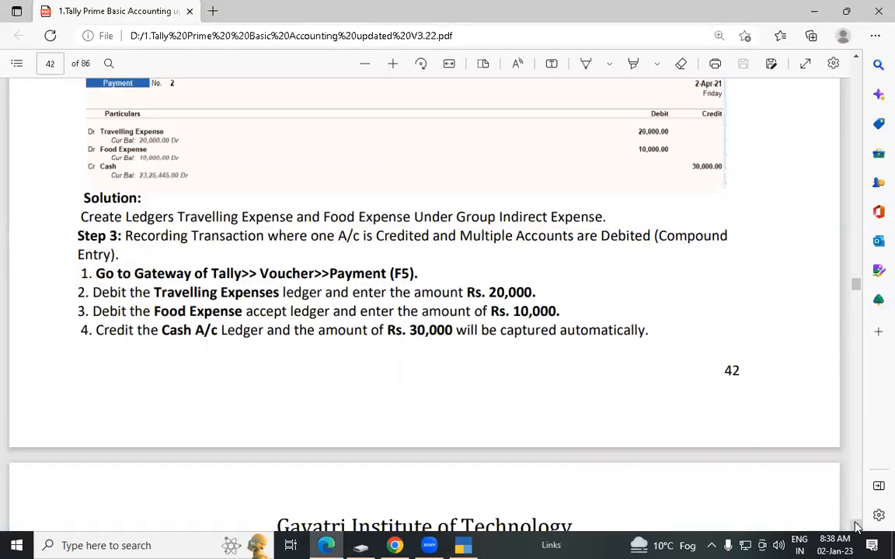
click(856, 525)
click(856, 524)
click(856, 524)
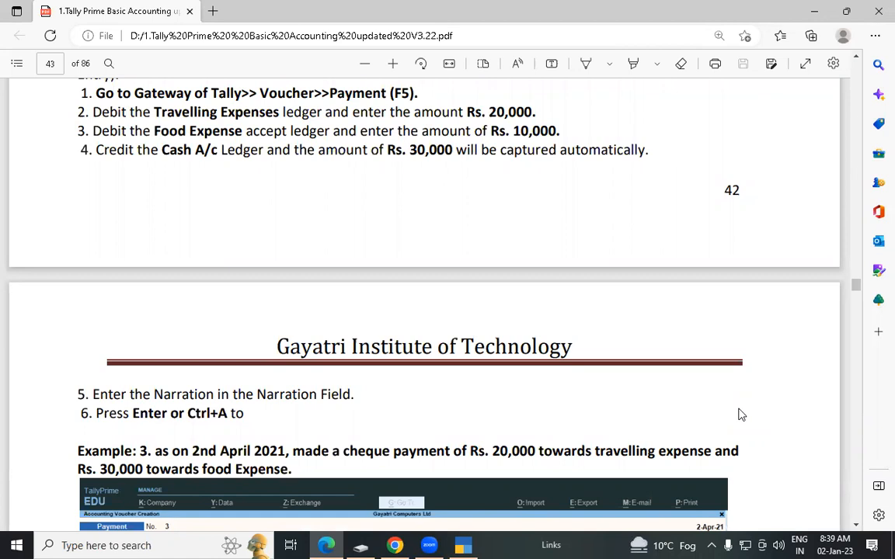
click(857, 528)
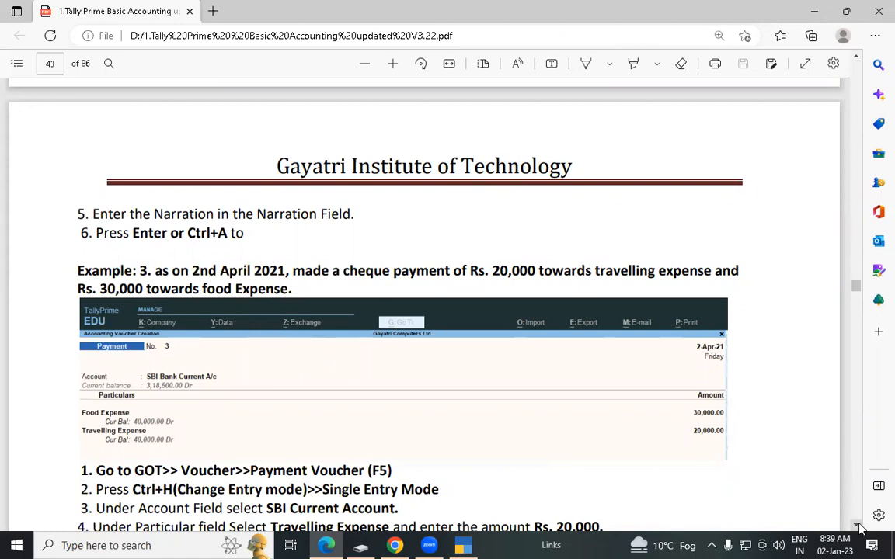
scroll(859, 527, down, 4)
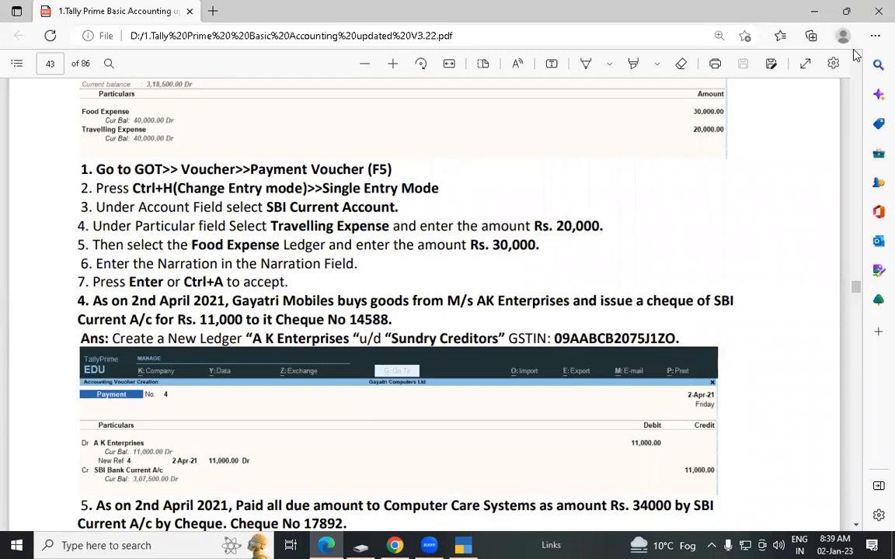
Read payment exercise four in the PDF, examining the buyer, the supplier and the cheque amount.
scroll(169, 325, up, 1)
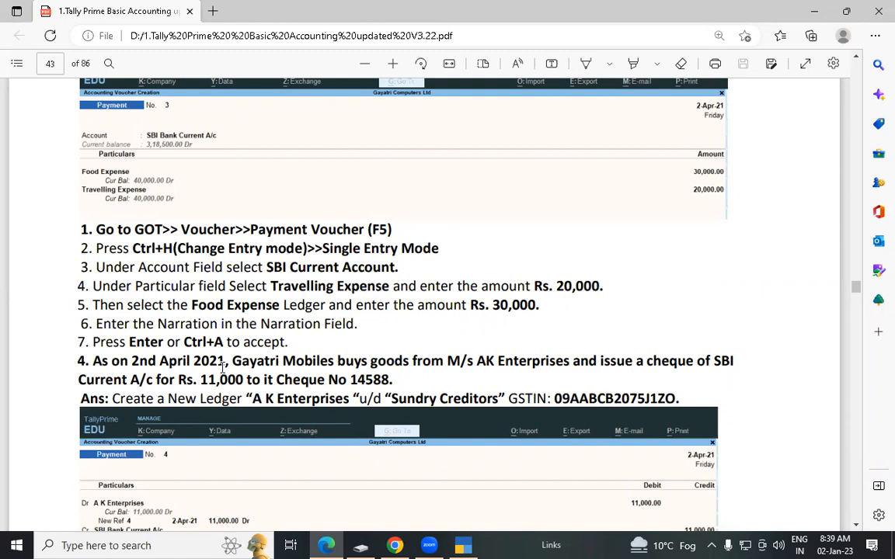
drag(230, 362, 336, 361)
click(336, 361)
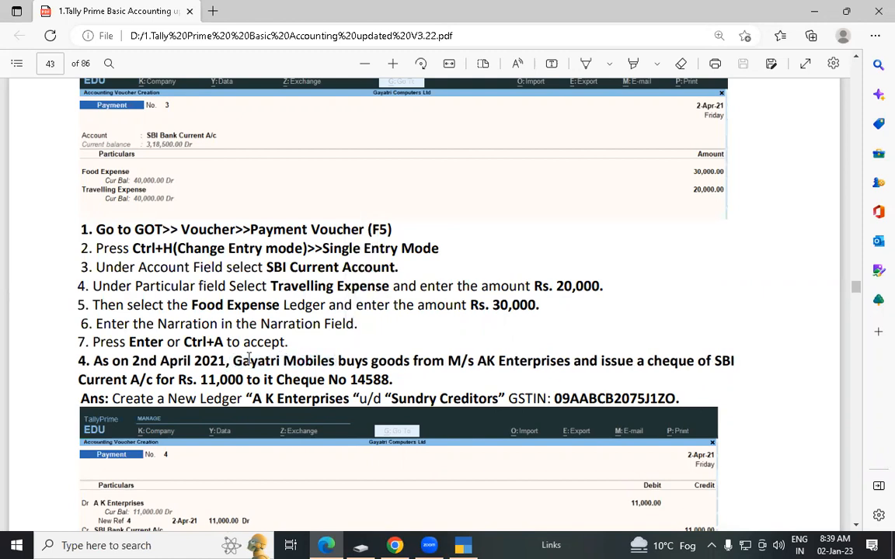
drag(233, 361, 335, 361)
click(334, 361)
drag(477, 361, 533, 365)
click(532, 366)
drag(236, 365, 343, 375)
click(344, 377)
drag(202, 380, 243, 380)
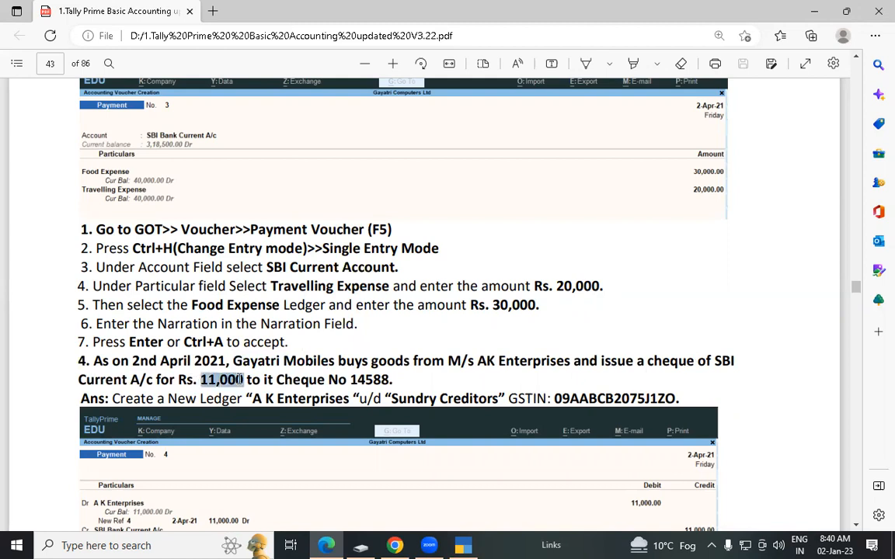
click(239, 380)
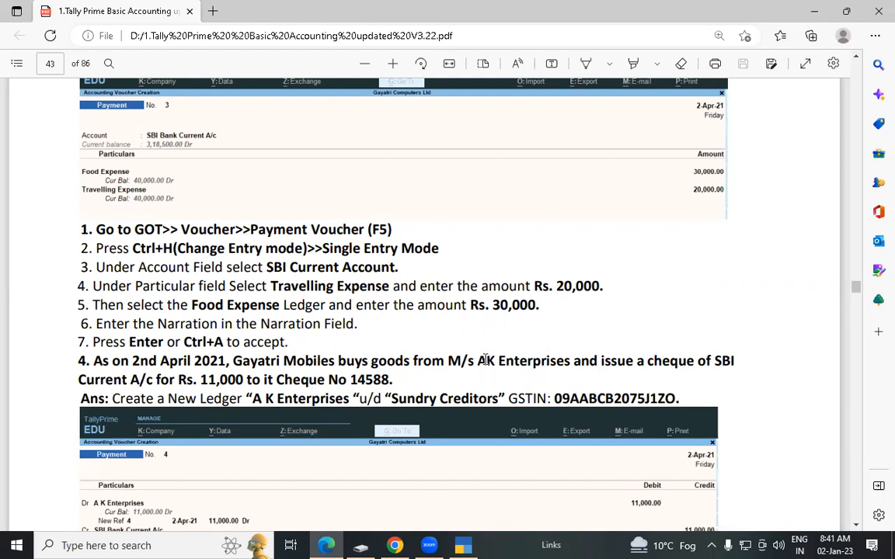
Review the AK Enterprises ledger name, parent group and GSTIN in exercise four's answer, and switch to TallyPrime.
drag(476, 361, 571, 362)
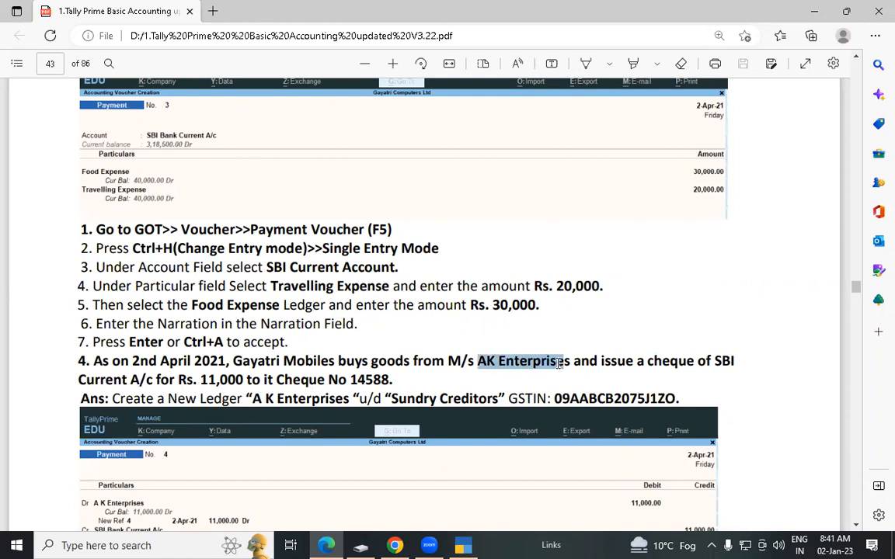
click(637, 362)
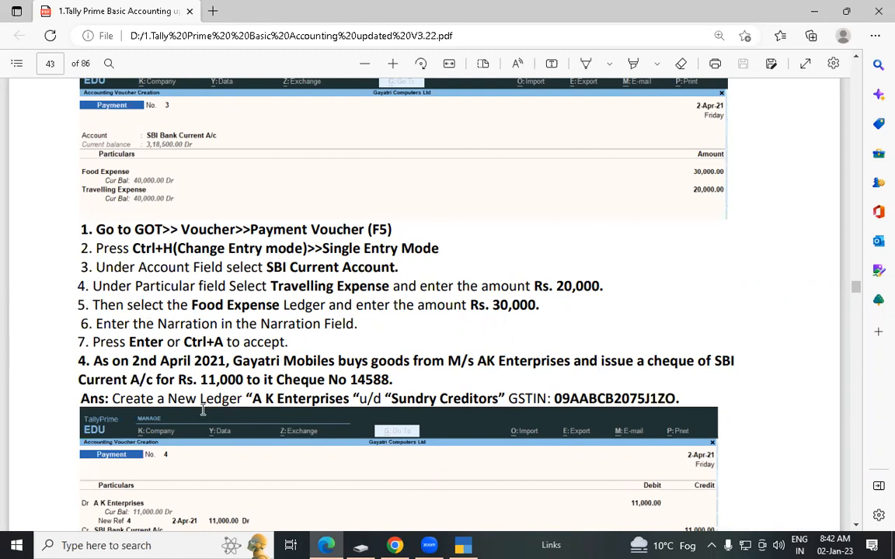
drag(247, 400, 344, 400)
click(338, 400)
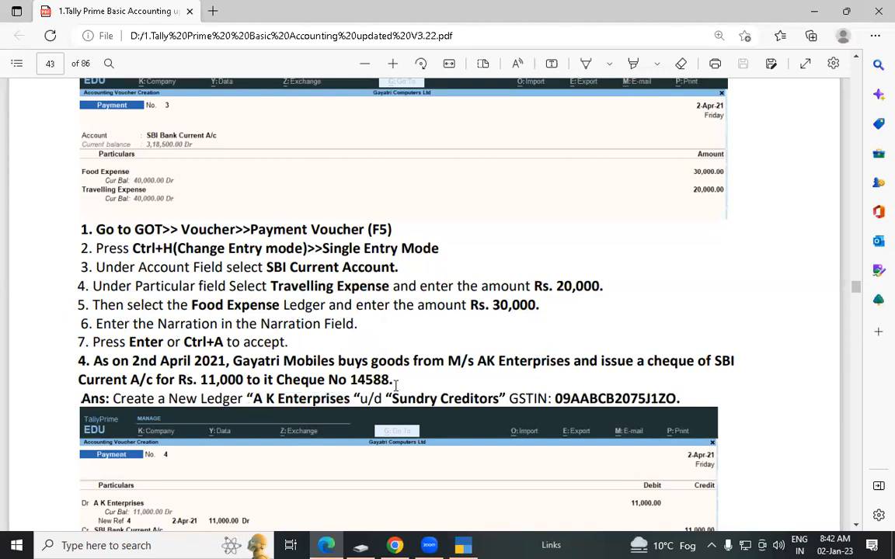
drag(394, 399, 494, 398)
click(491, 398)
drag(557, 399, 673, 399)
click(674, 399)
drag(479, 361, 571, 362)
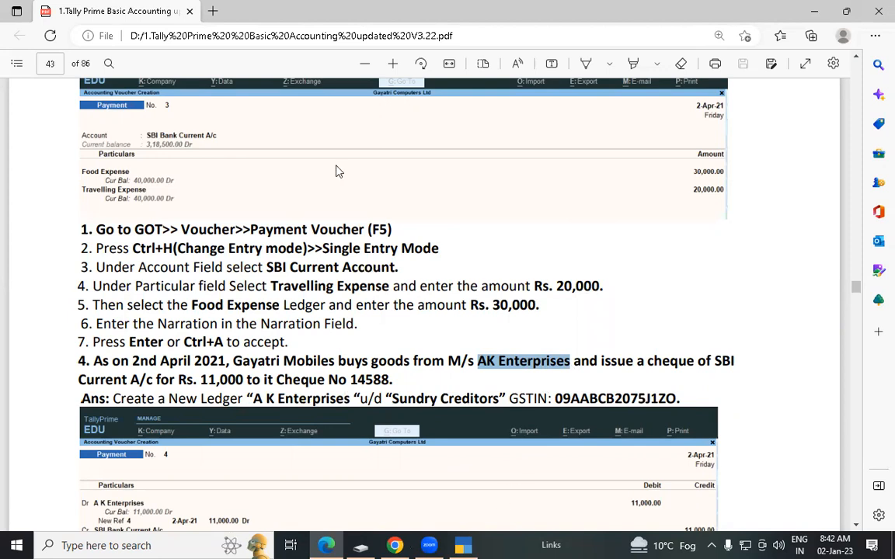
key(alt+Tab)
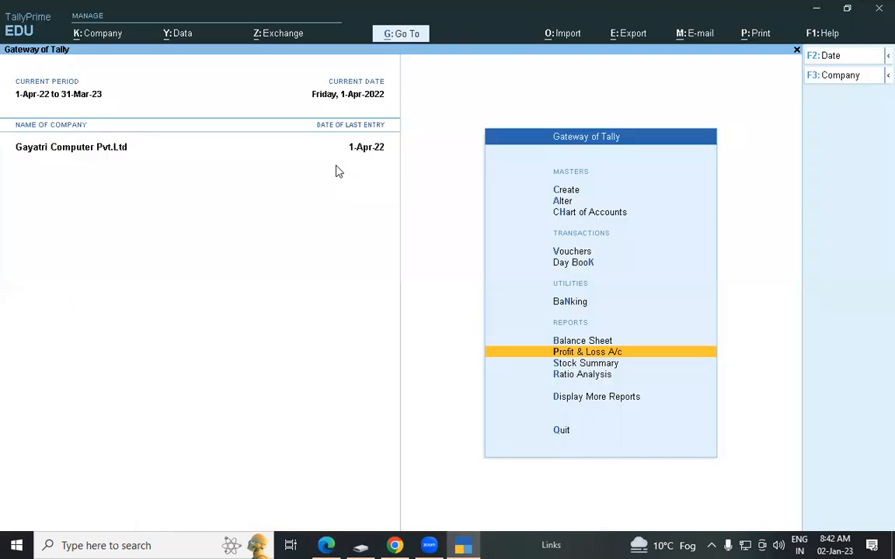